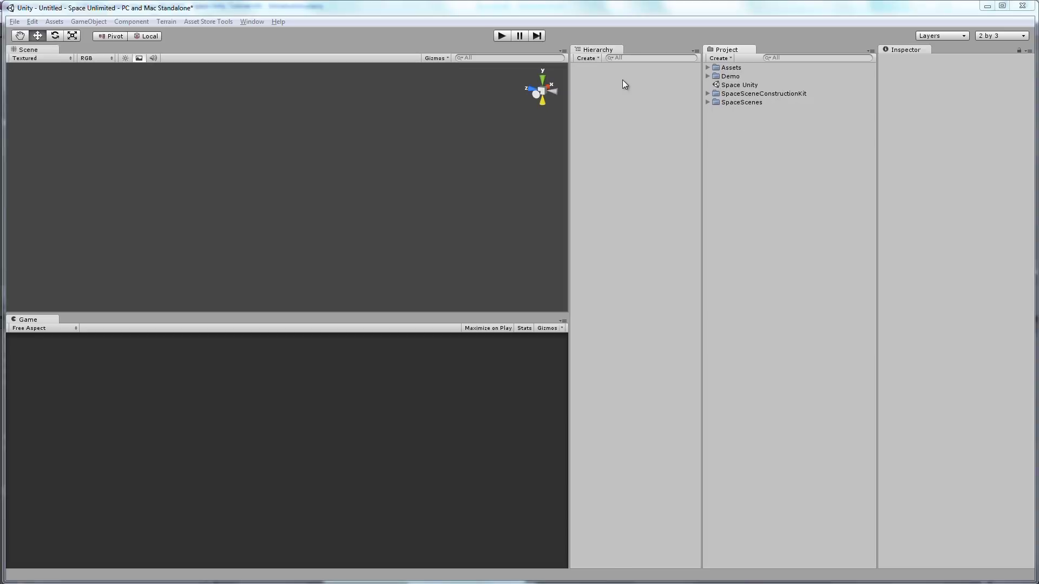
Create a new empty scene, discarding the old scene's unsaved changes
click(14, 21)
click(28, 34)
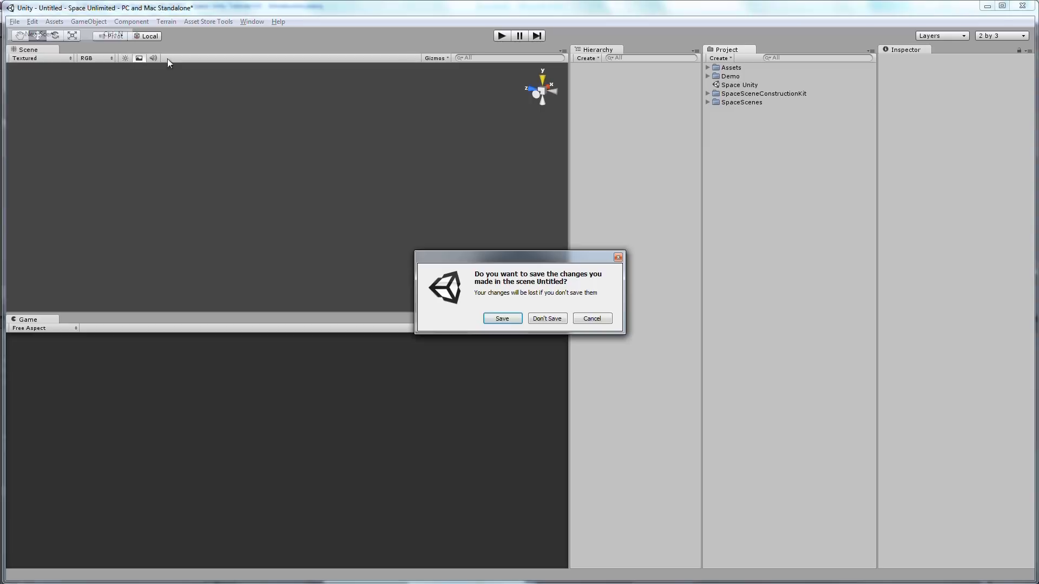
click(548, 320)
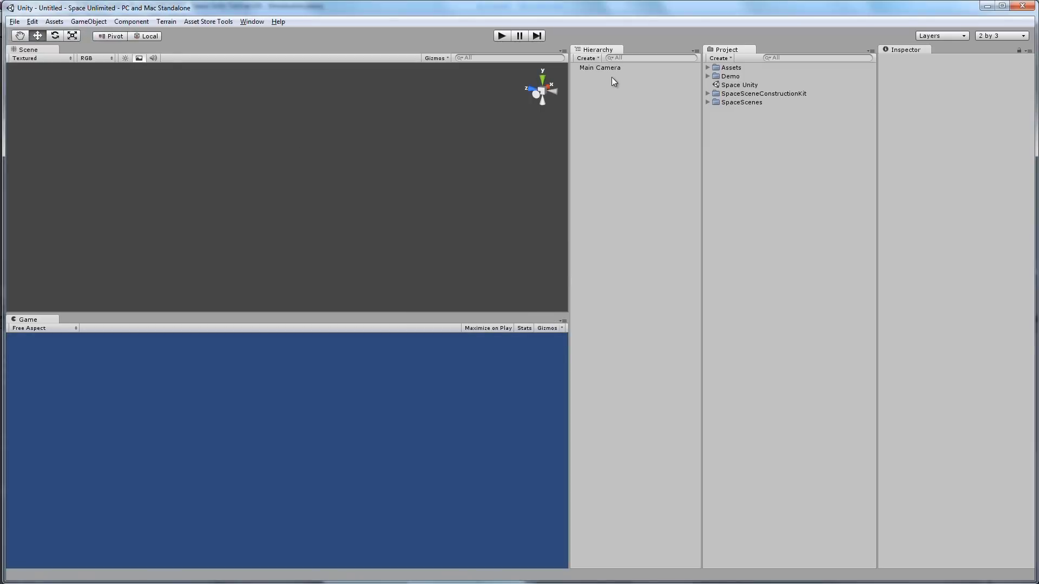
Select the Main Camera, briefly test the scene in play mode, then launch the Space Scene Construction Kit
click(606, 66)
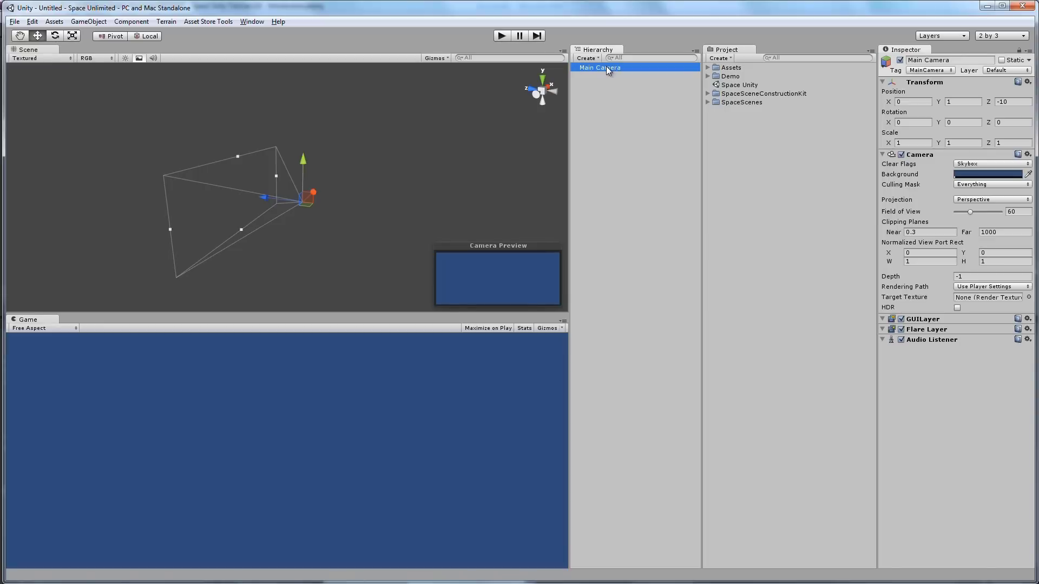
click(501, 36)
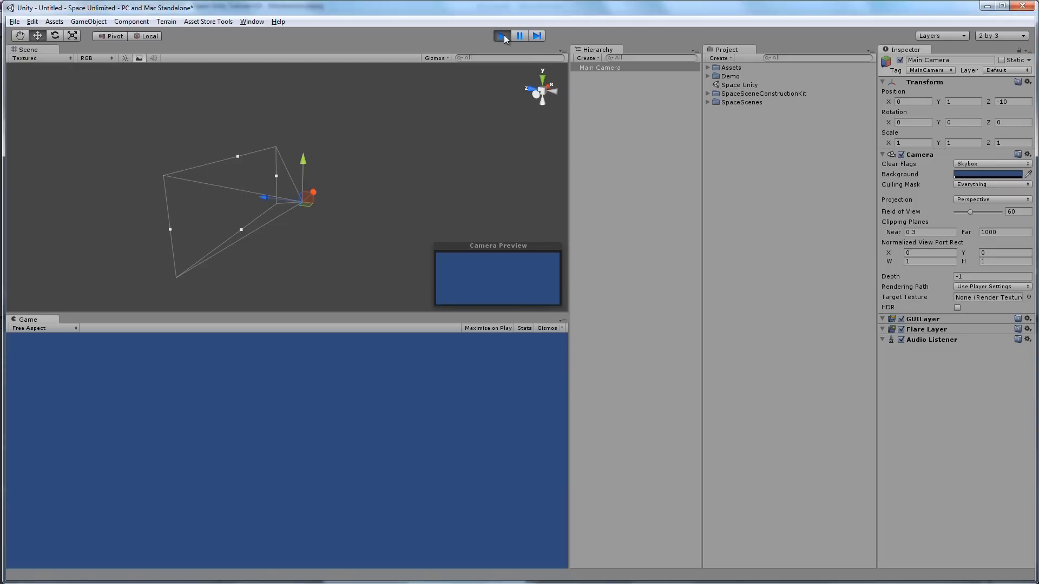
click(502, 36)
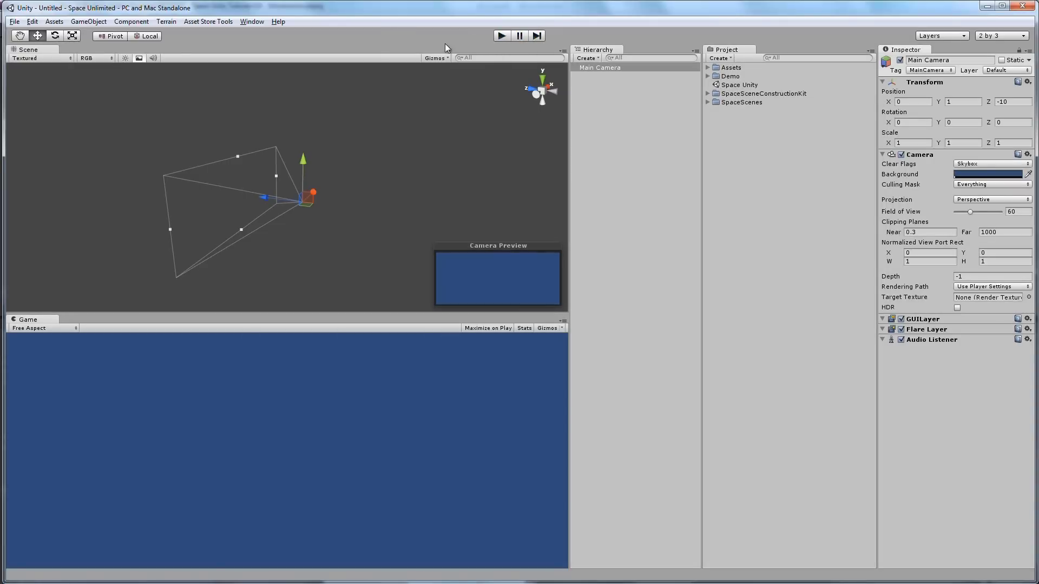
click(252, 21)
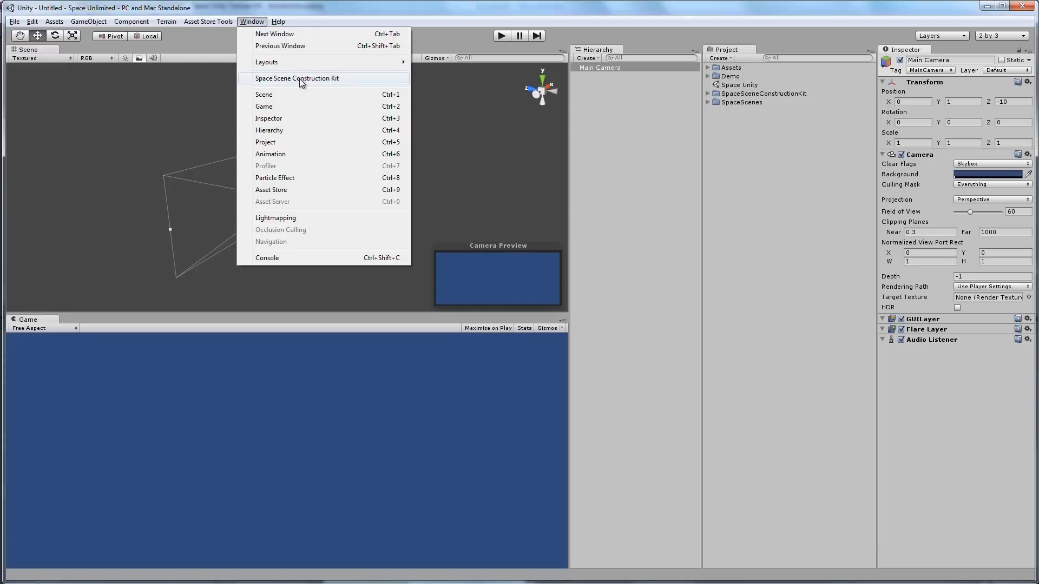
click(317, 79)
Generate a Space Scene prefab from the construction kit and close the kit window
drag(570, 92, 768, 101)
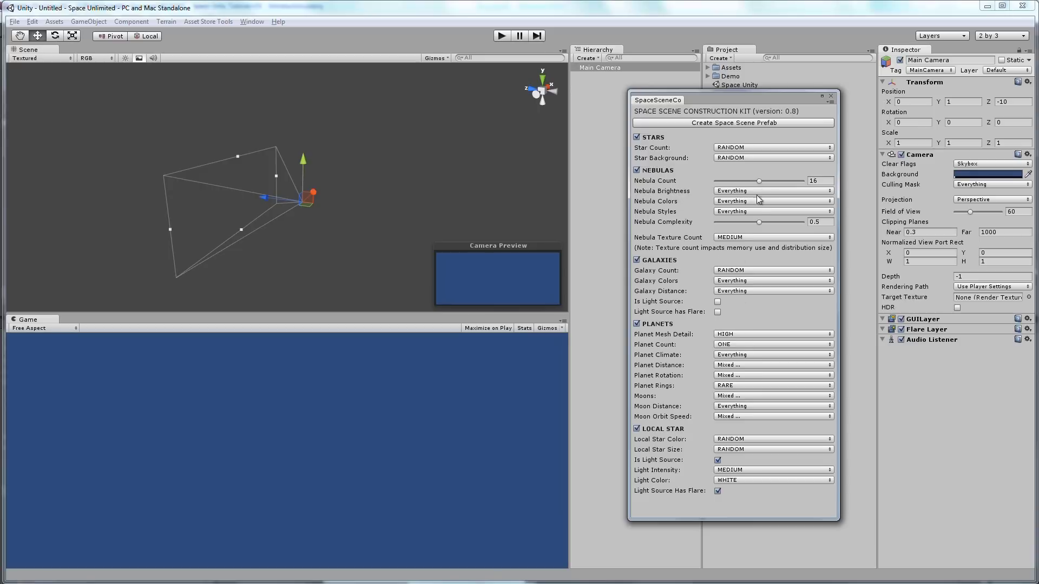
click(739, 123)
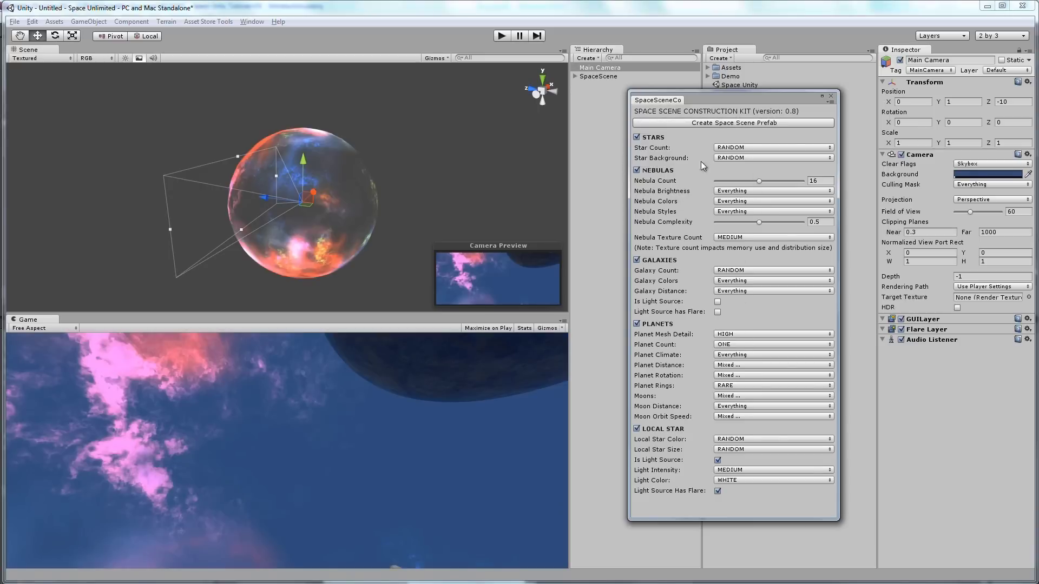
click(831, 96)
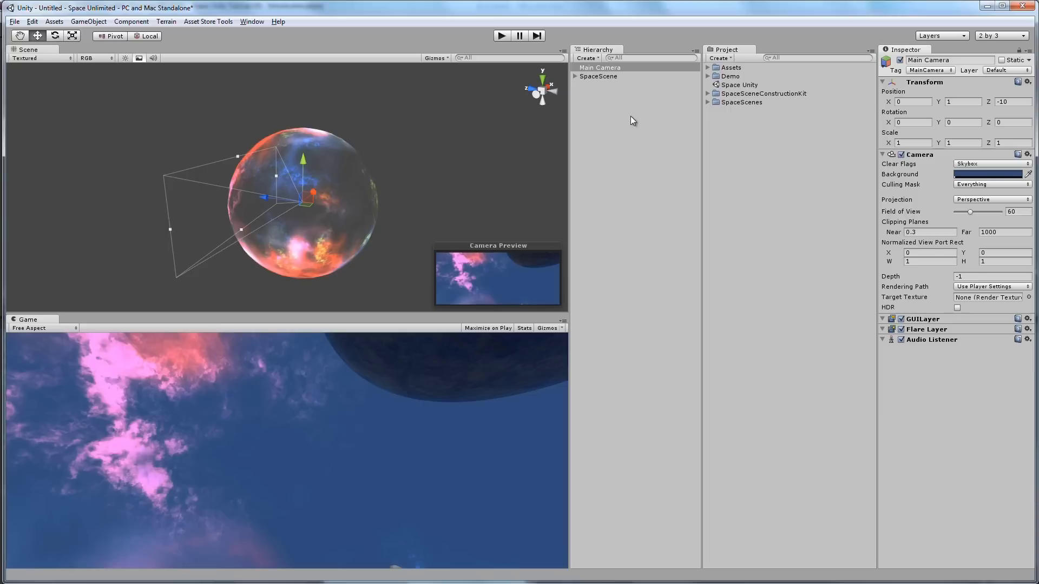
Check SpaceScene's children and preview the nebula sky and planet in play mode
click(575, 76)
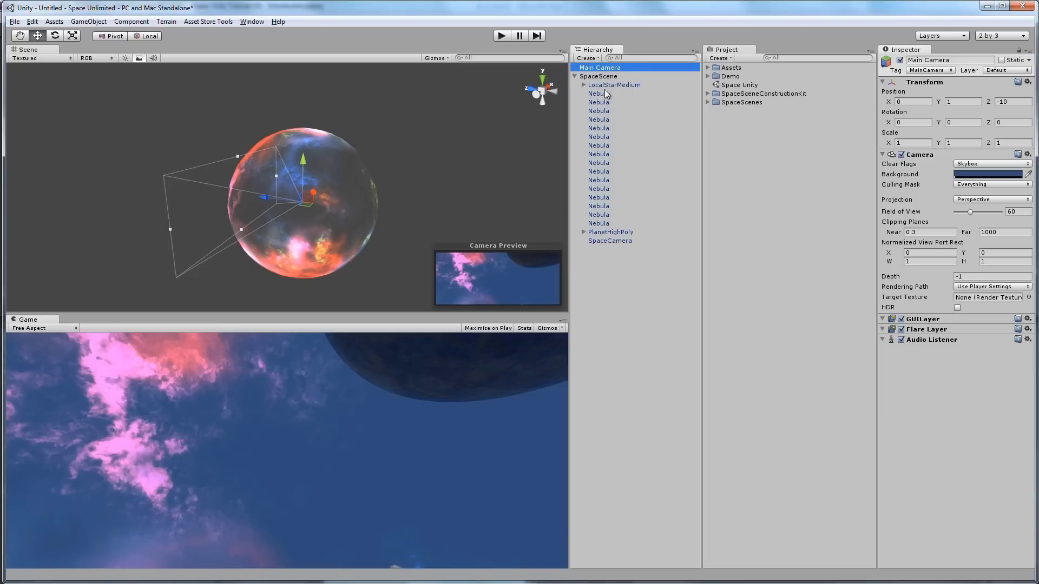
click(576, 76)
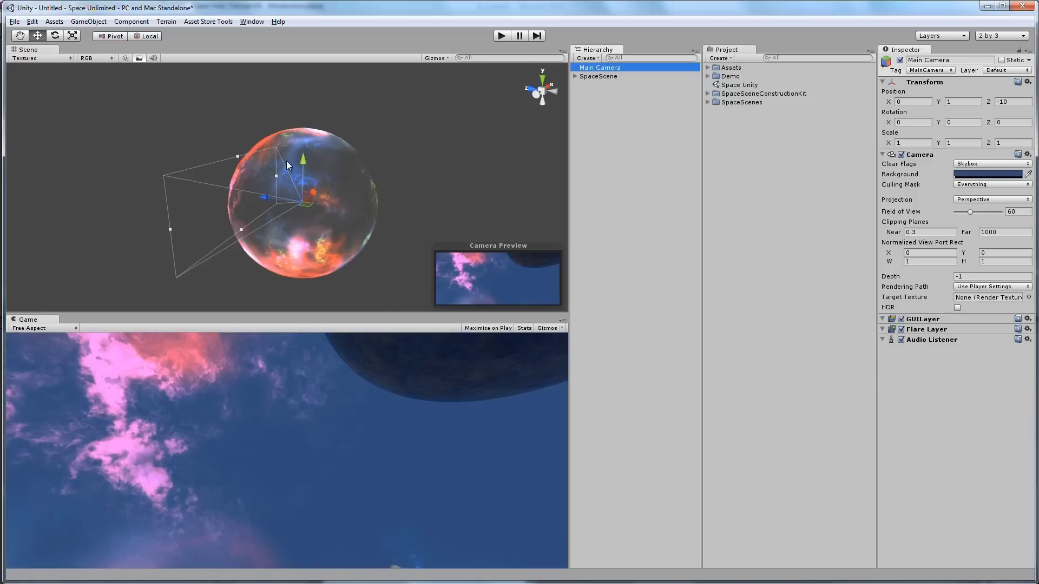
scroll(293, 162, up, 2)
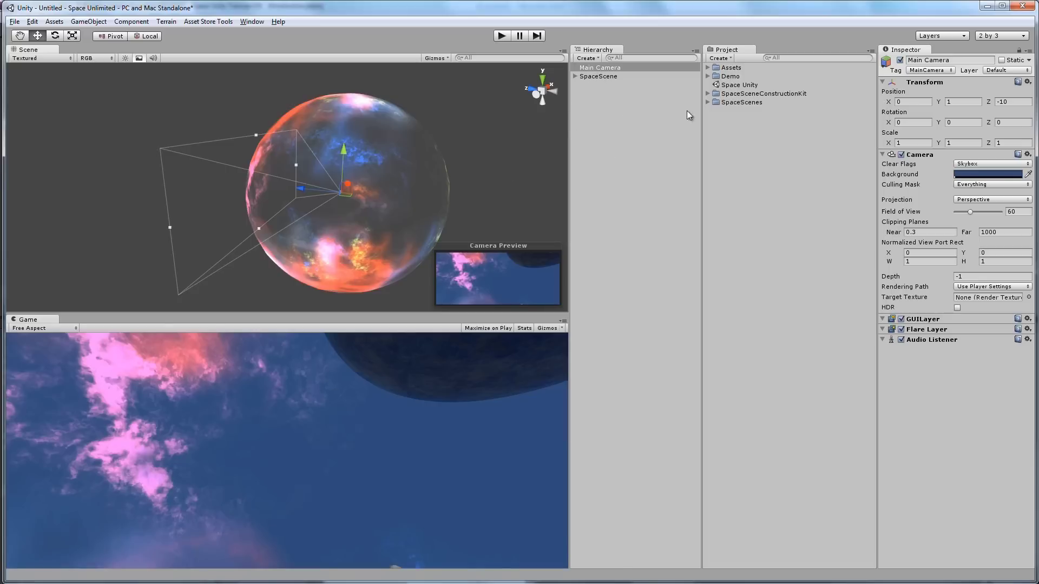
click(503, 35)
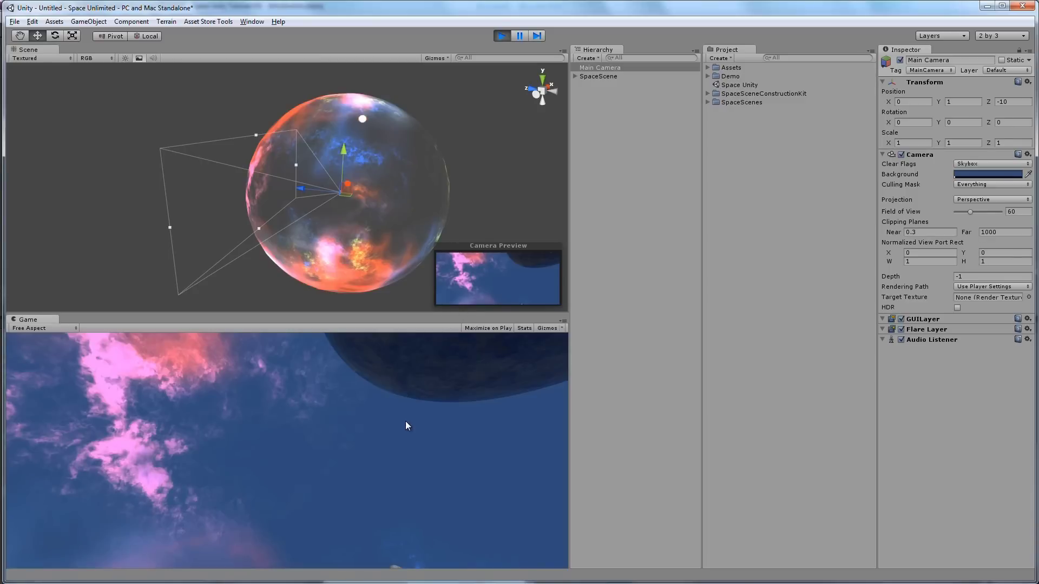
click(503, 36)
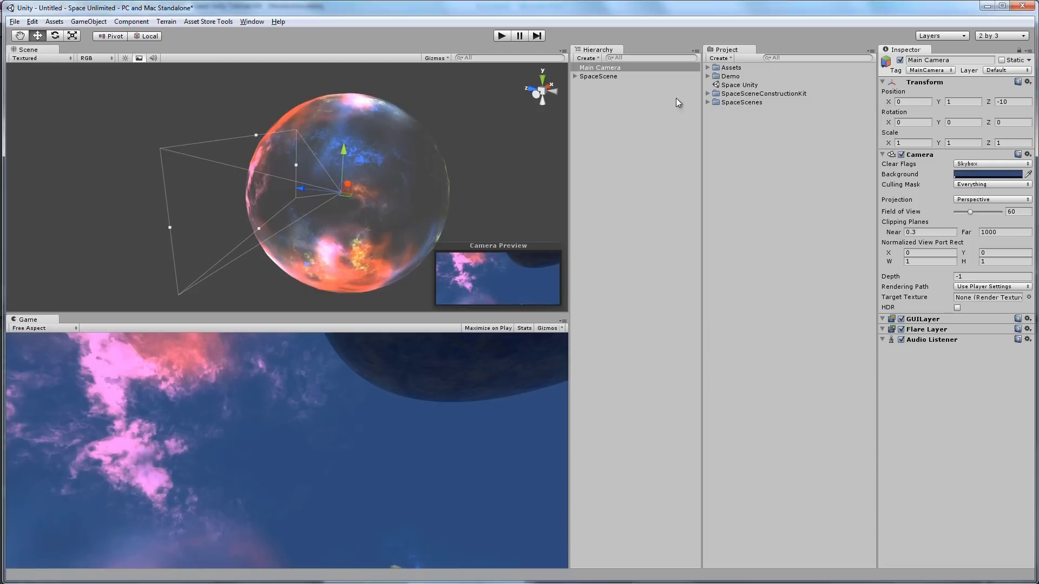
click(978, 163)
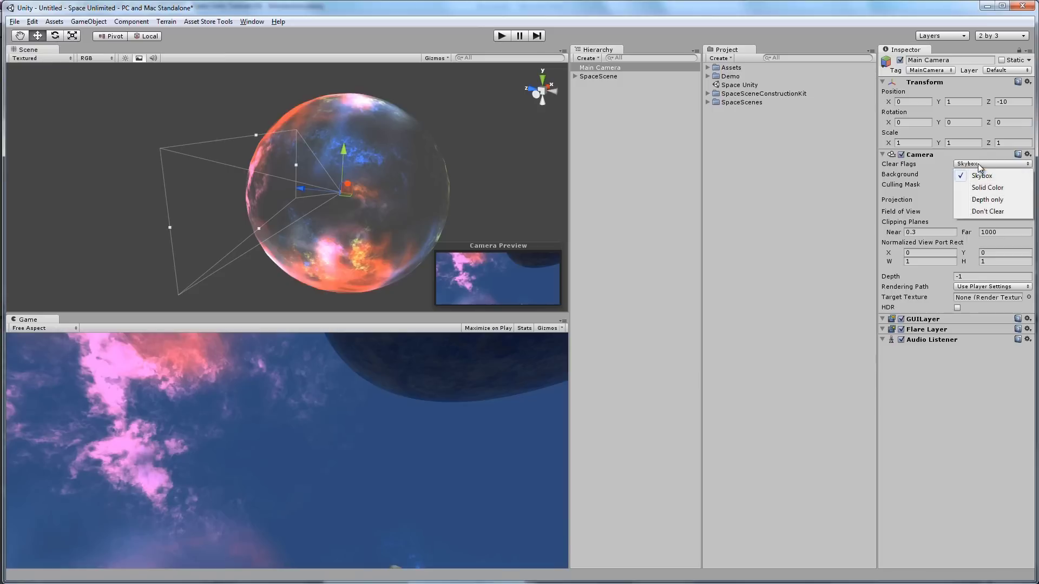
Set the Main Camera's Clear Flags to Depth only
click(998, 200)
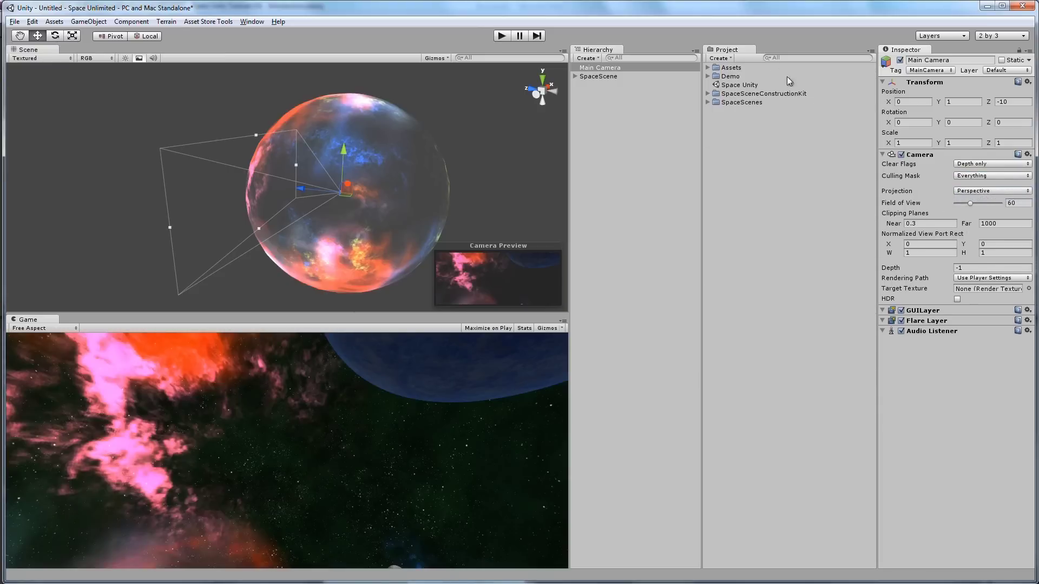
click(583, 68)
click(576, 76)
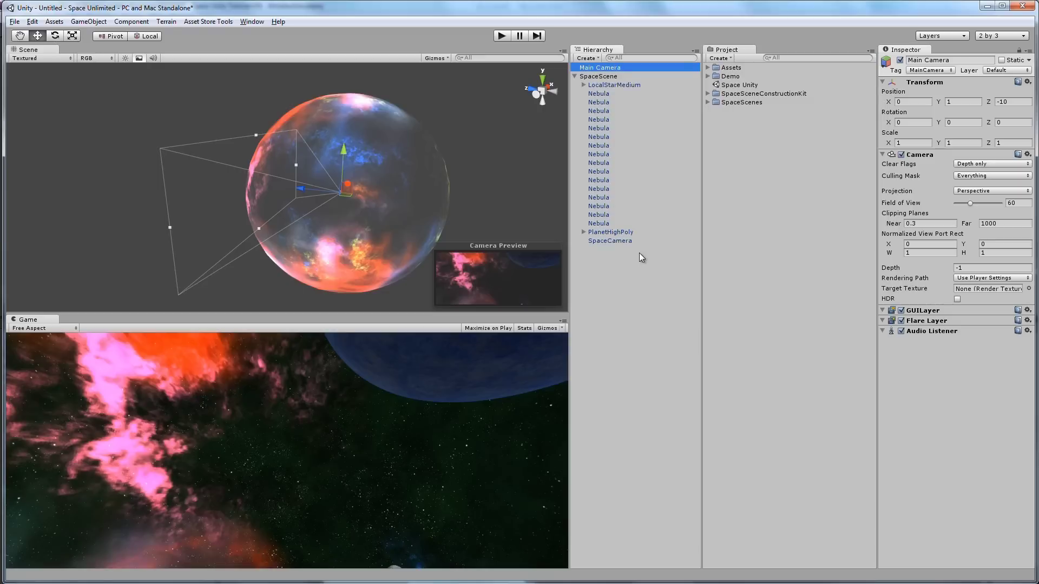
click(619, 245)
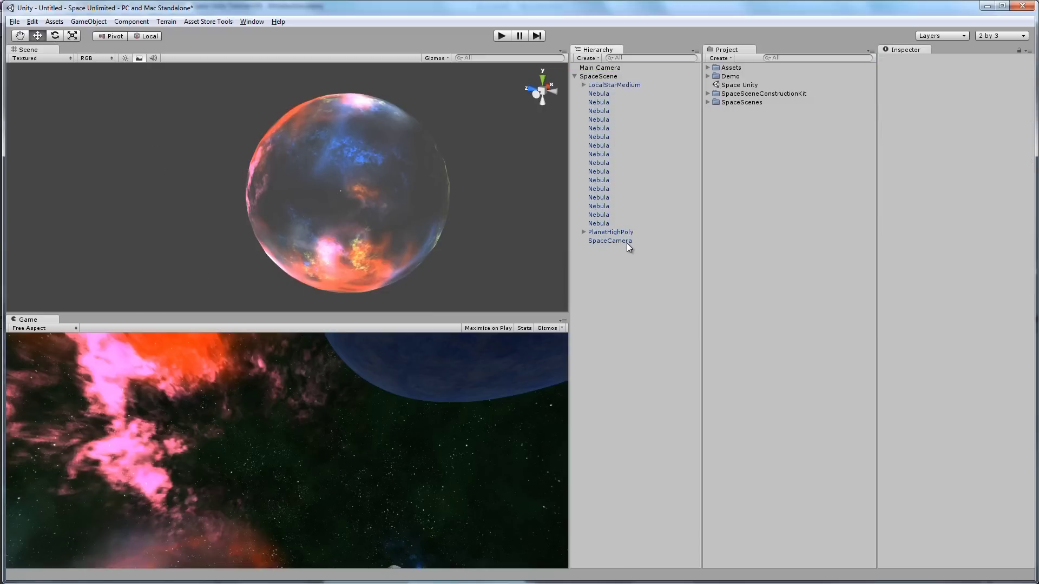
click(575, 76)
click(590, 68)
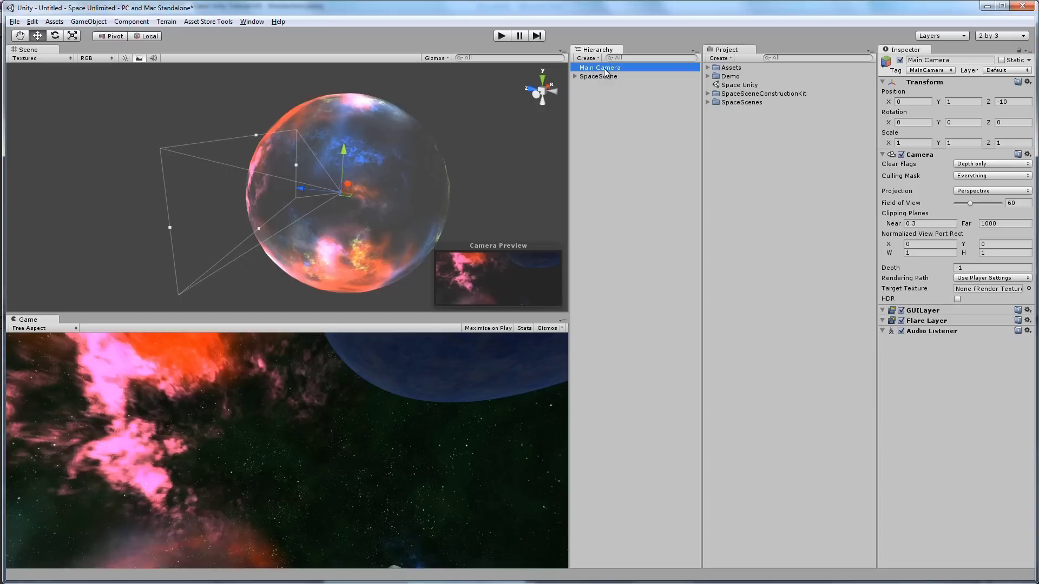
Check which layer a SpaceScene Nebula uses, then reselect the Main Camera
click(575, 77)
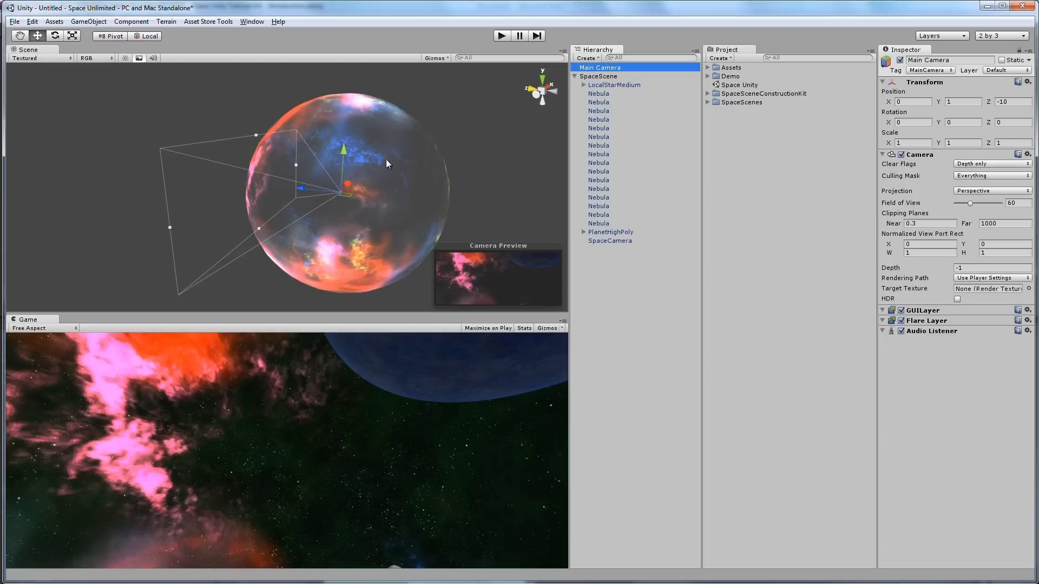
click(373, 165)
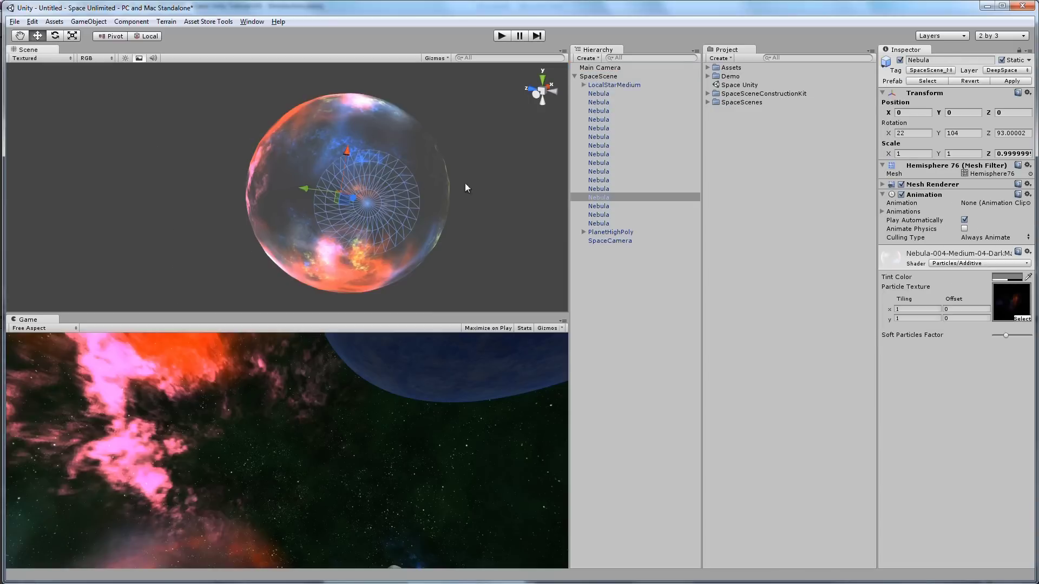
click(575, 76)
click(606, 68)
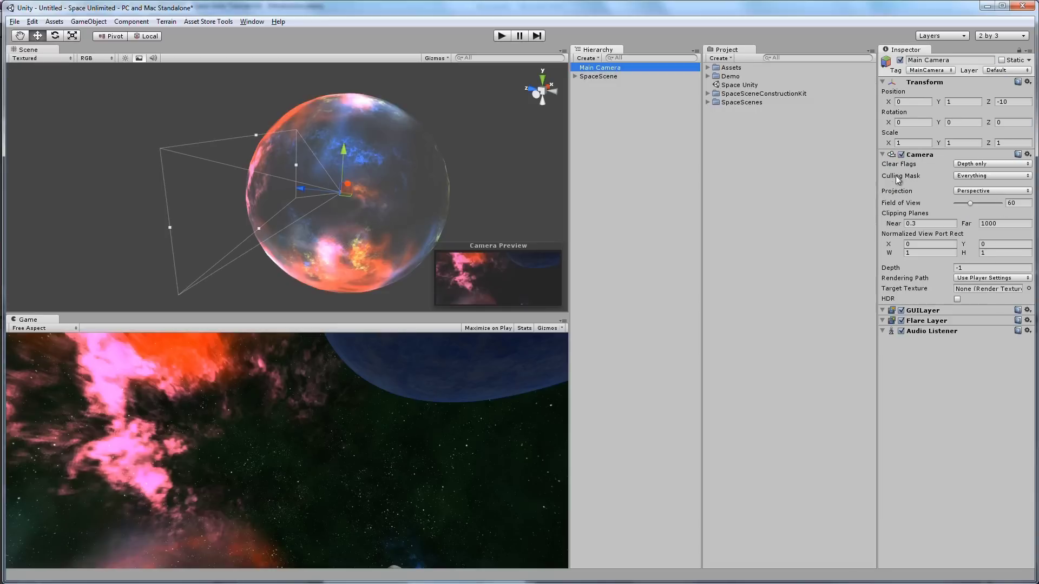
Remove the DeepSpace layer from the Main Camera's Culling Mask
click(974, 177)
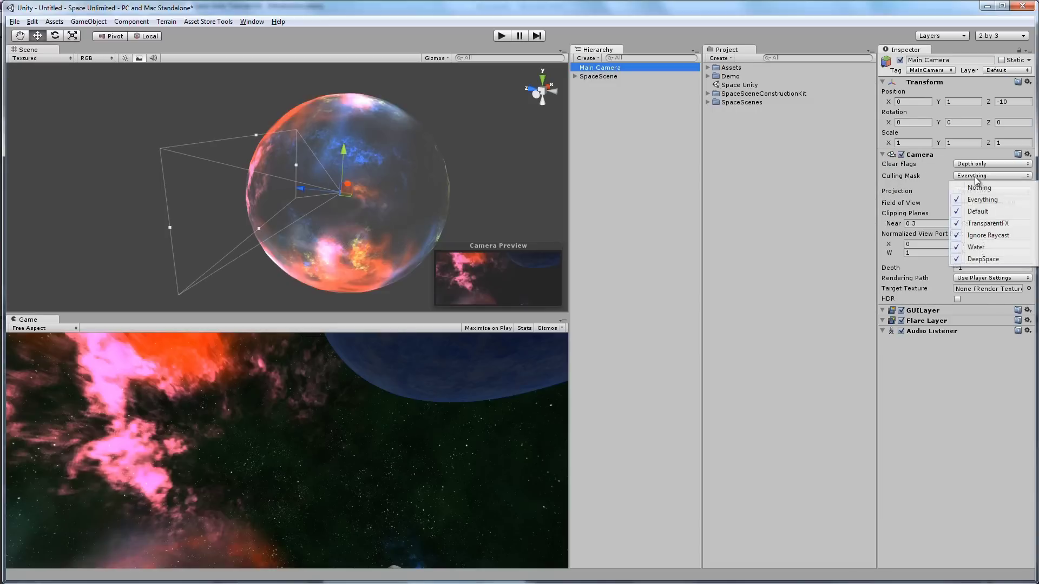
click(977, 260)
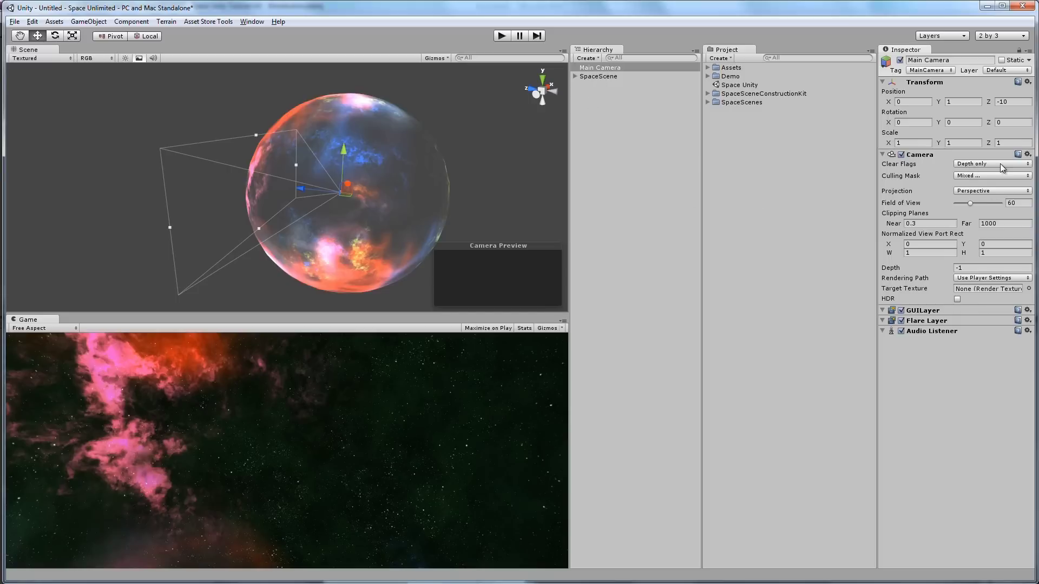
click(977, 177)
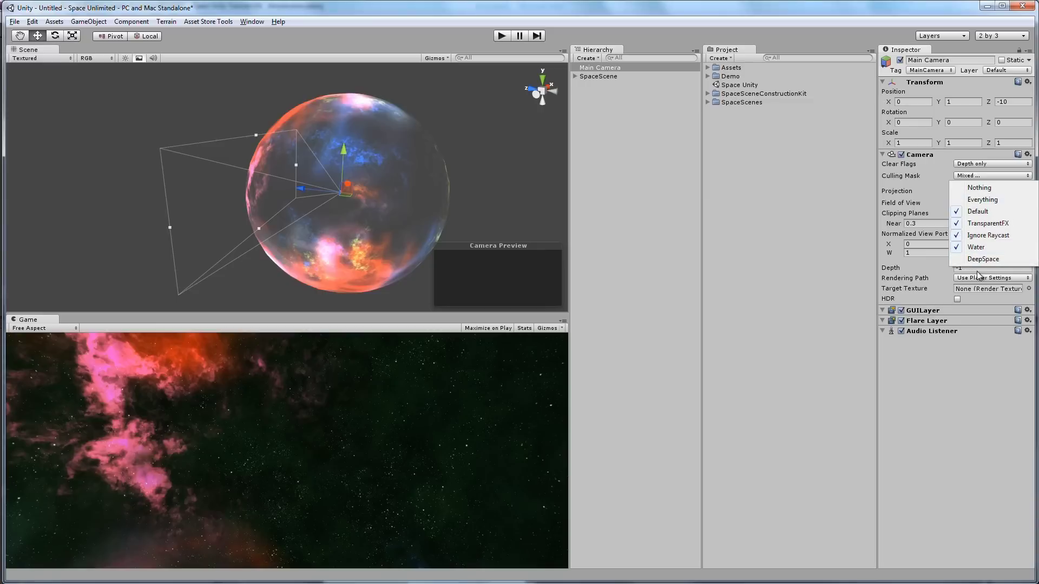
click(940, 398)
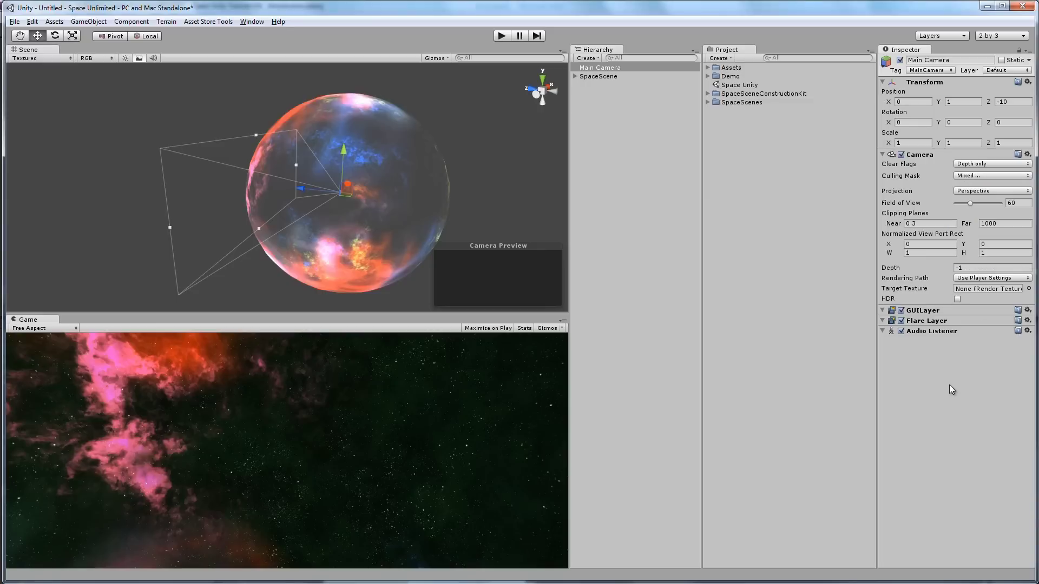
Add the Spaceship prefab from Demo > Prefabs to the Hierarchy and play-test it
click(502, 35)
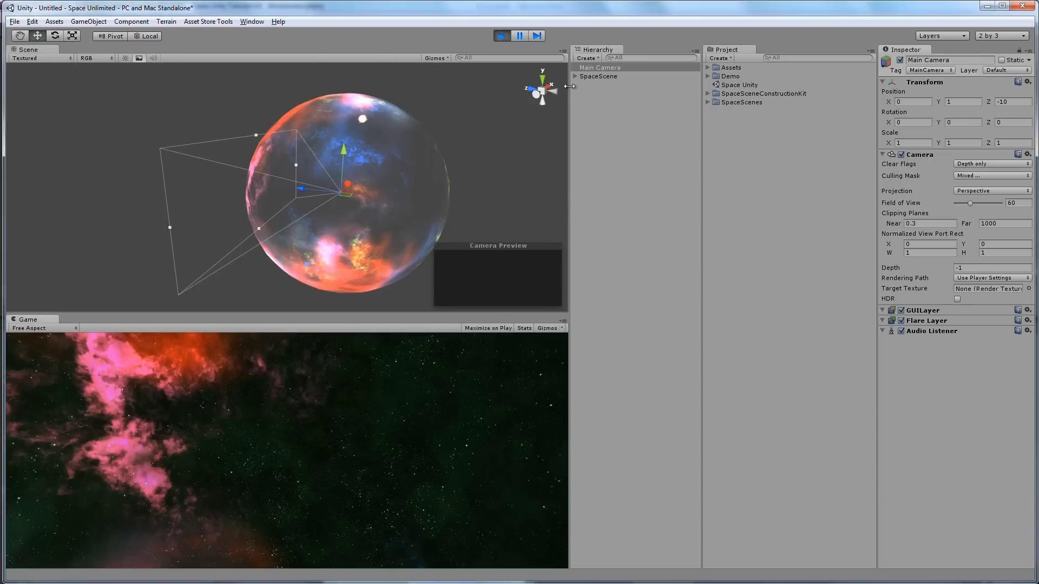
click(502, 36)
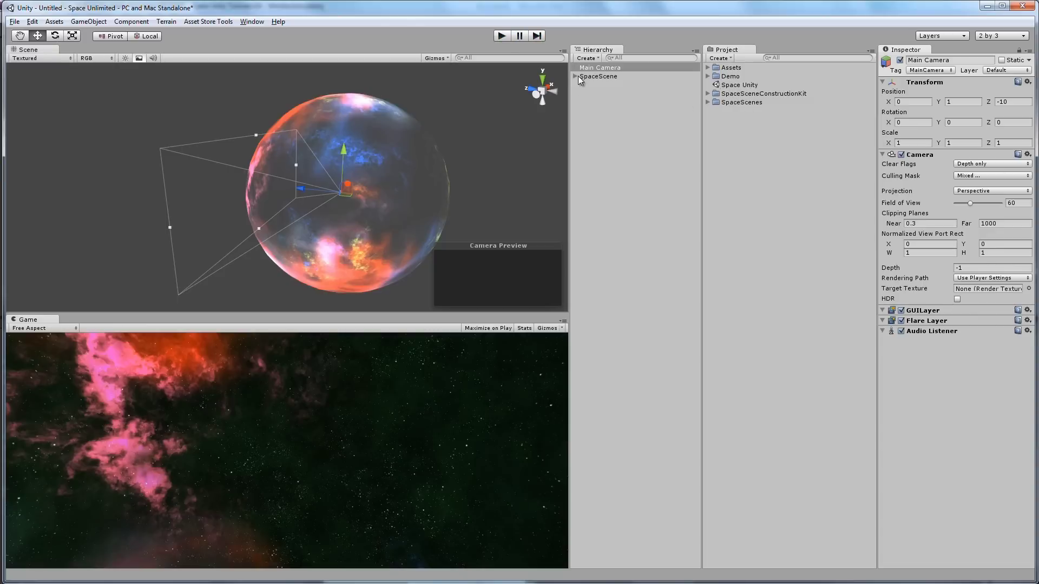
click(708, 77)
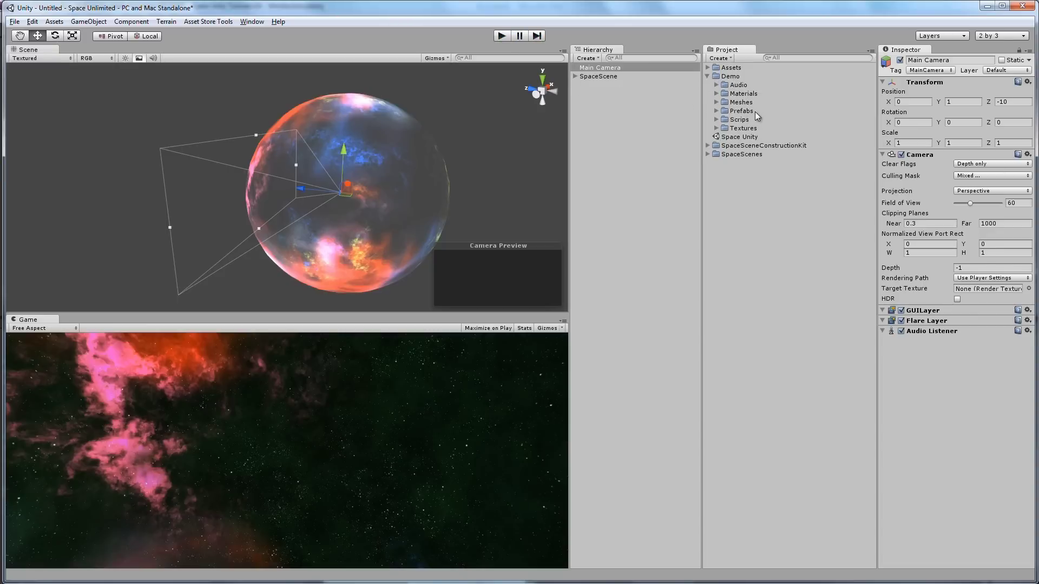
click(717, 111)
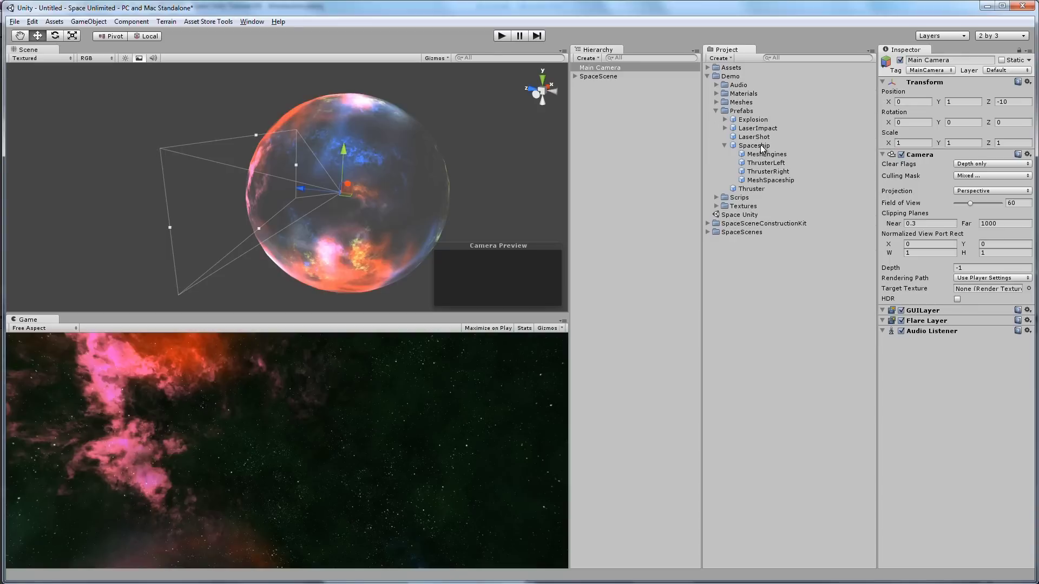
drag(761, 146, 623, 98)
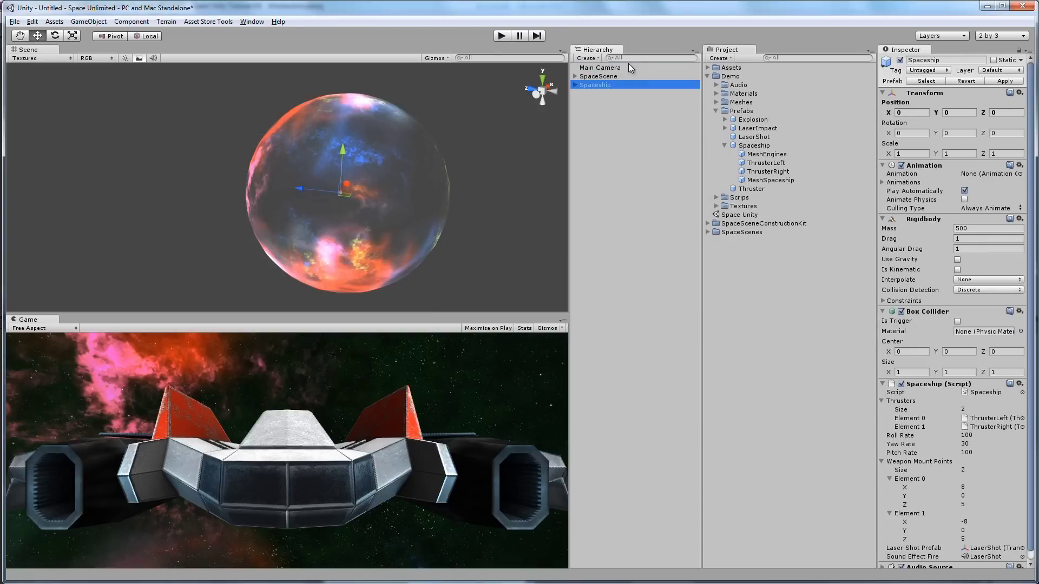
click(502, 36)
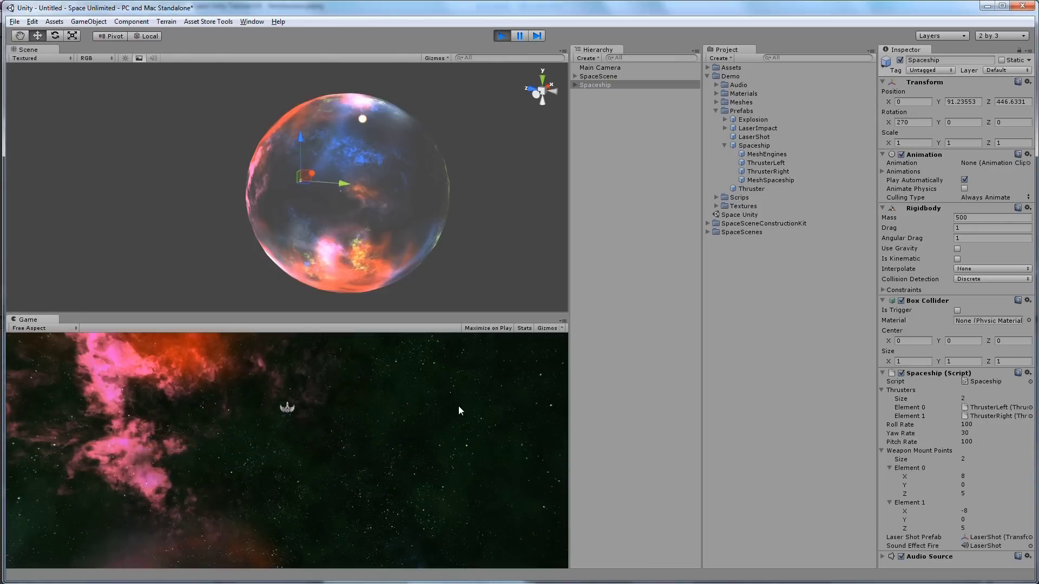
click(502, 35)
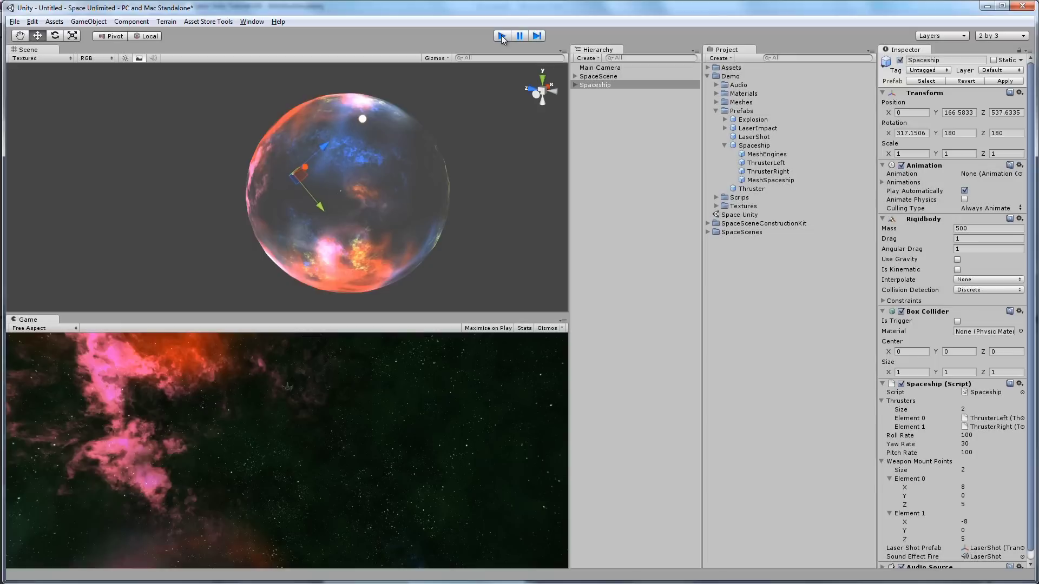
click(613, 68)
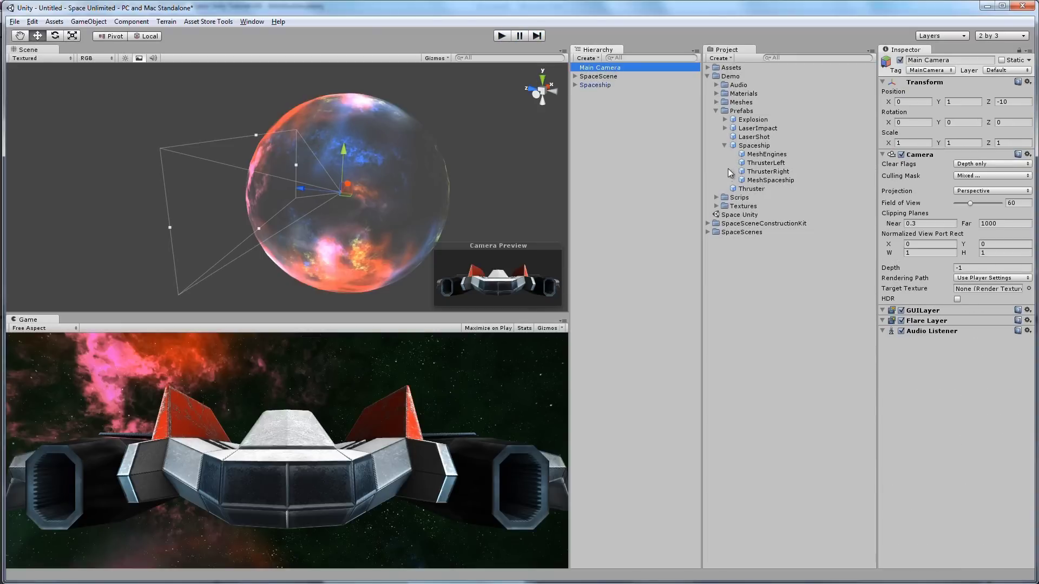
Attach the CameraFollow script to the Main Camera with the Spaceship as its Target
click(716, 110)
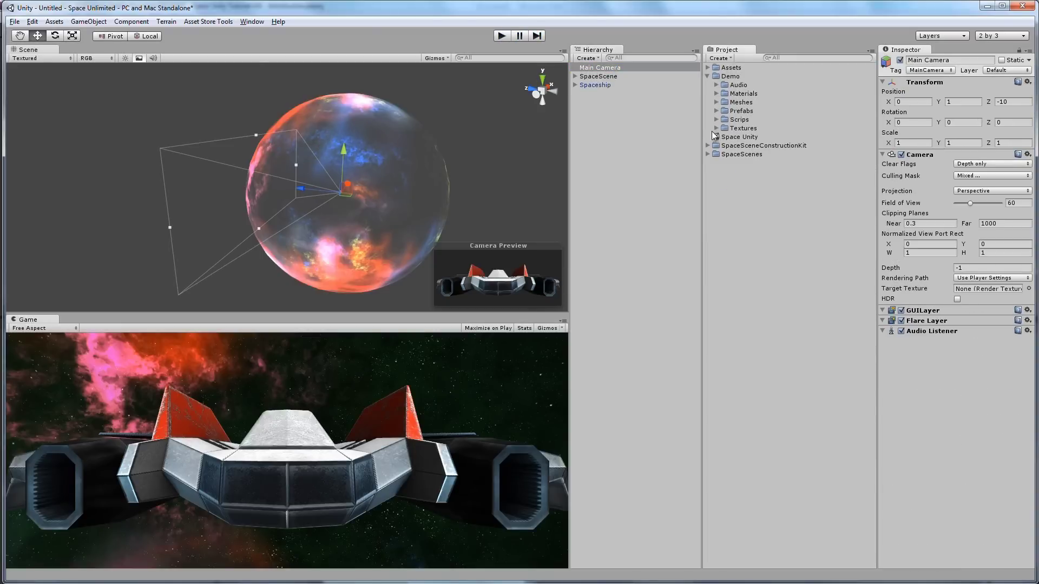
click(716, 120)
drag(761, 130, 610, 71)
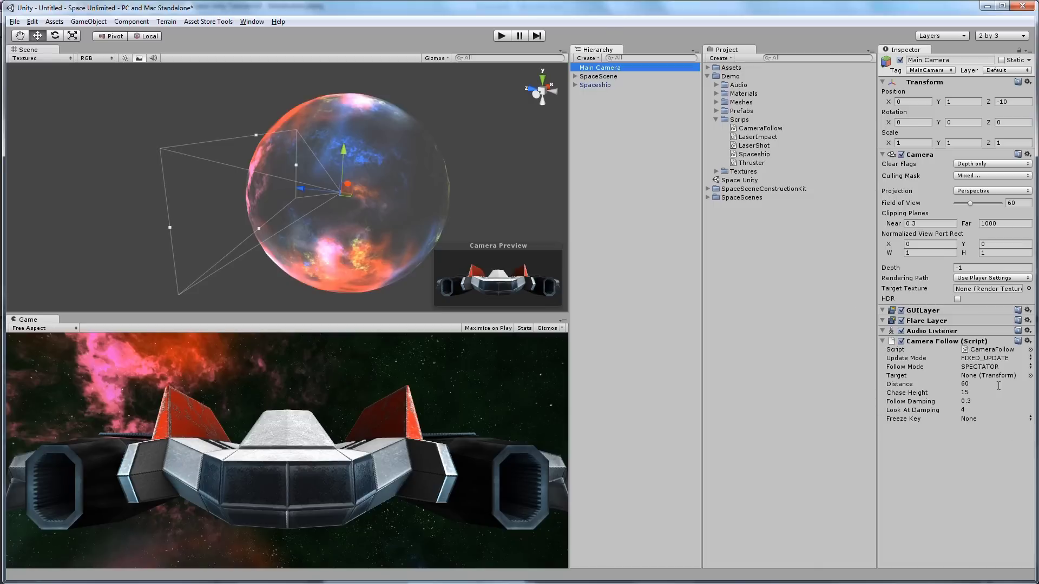
drag(586, 85, 995, 378)
Play-test the follow camera, then inspect the SpaceCamera's Space Scene Camera settings
click(499, 36)
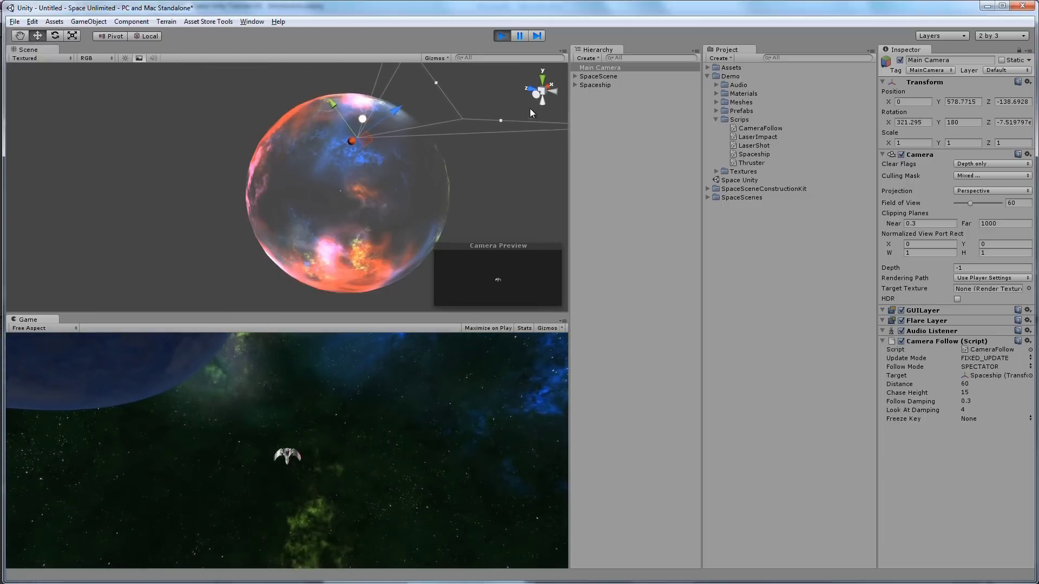
click(501, 37)
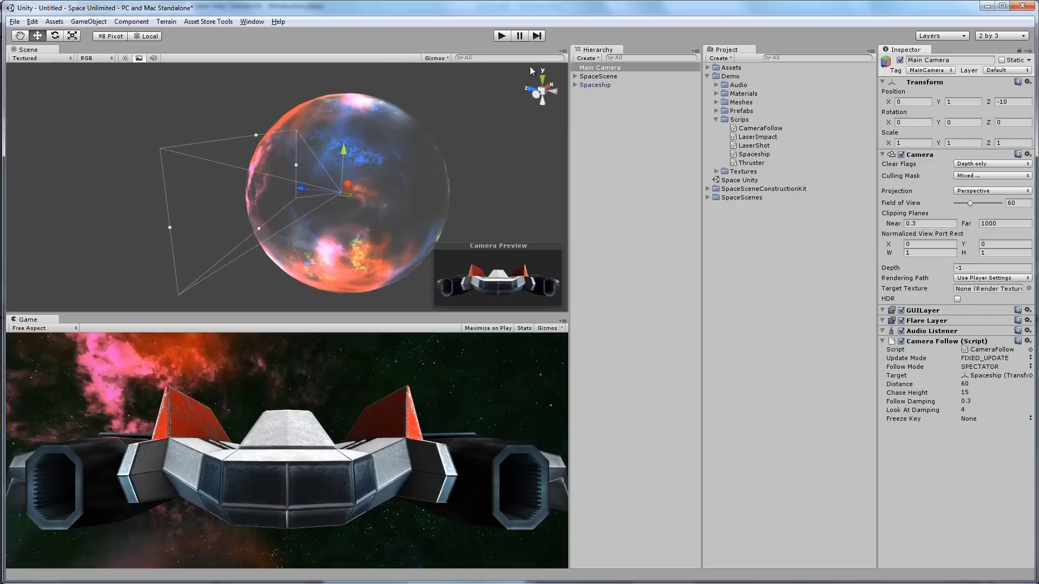
click(575, 77)
click(615, 241)
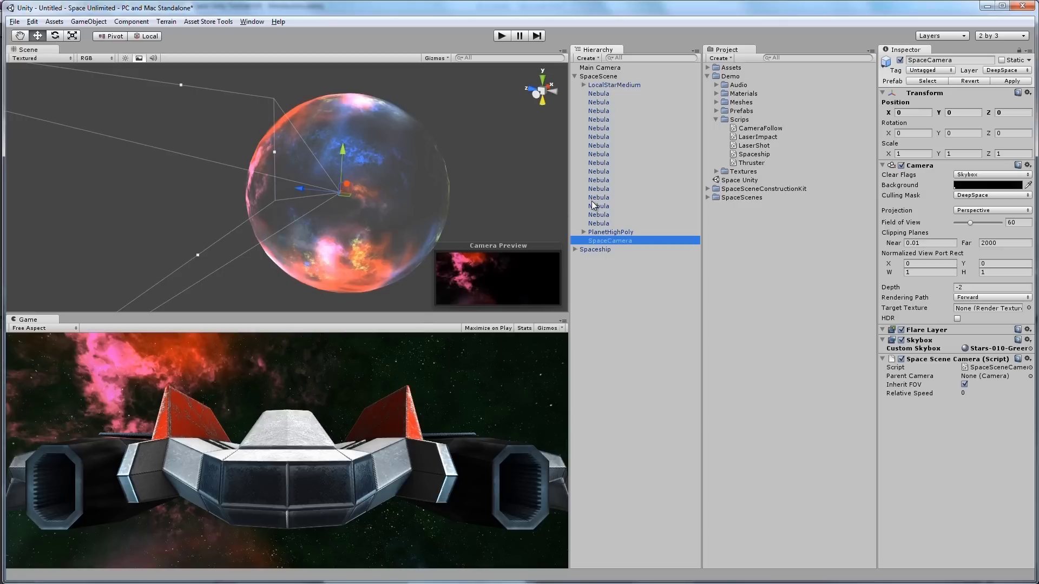
Drag SpaceFog from SpaceSceneConstructionKit > Prefabs > CameraEffects onto the Main Camera
click(575, 77)
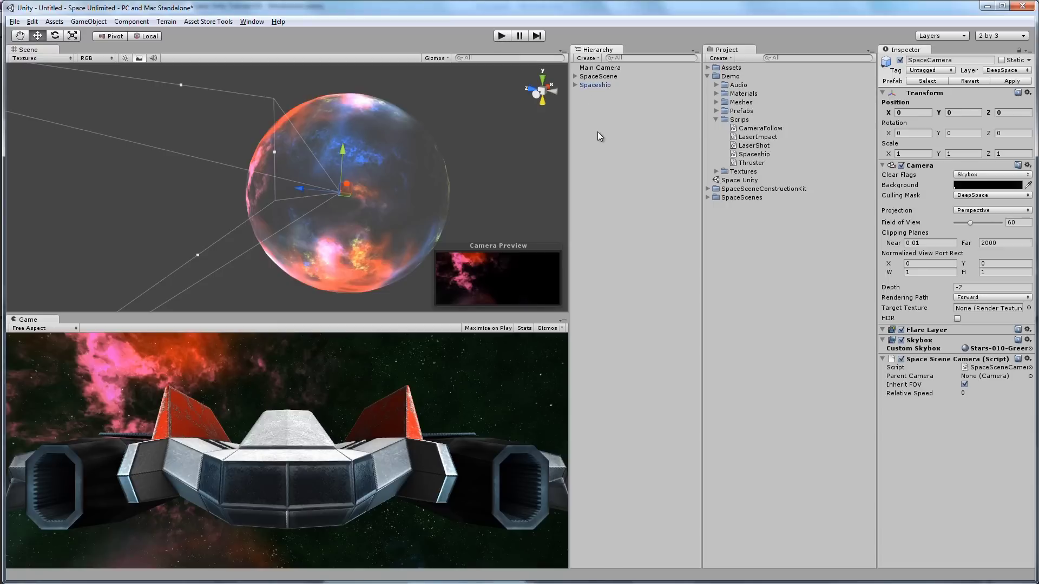
click(717, 120)
click(708, 76)
click(708, 94)
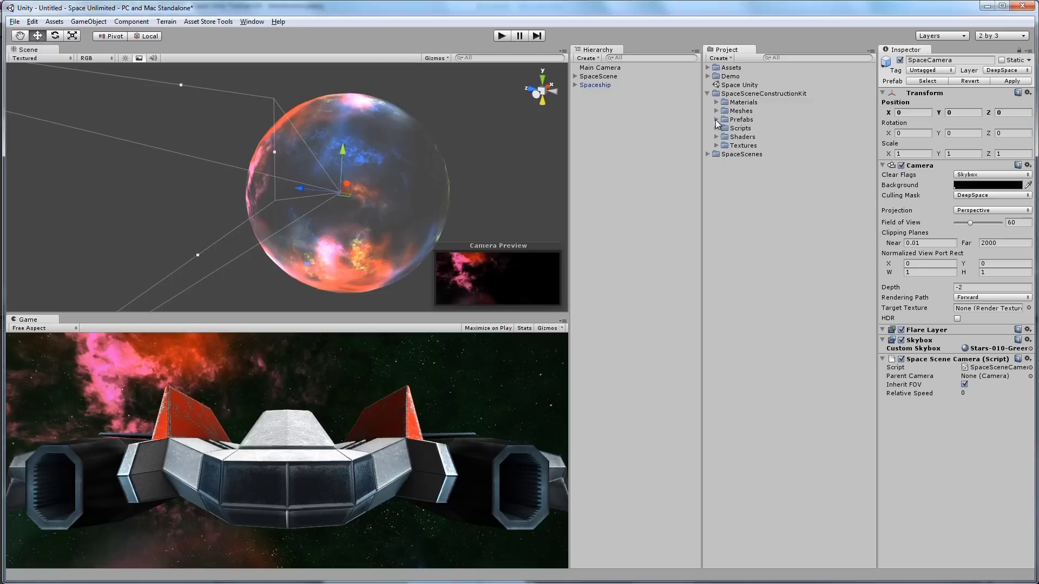
click(716, 119)
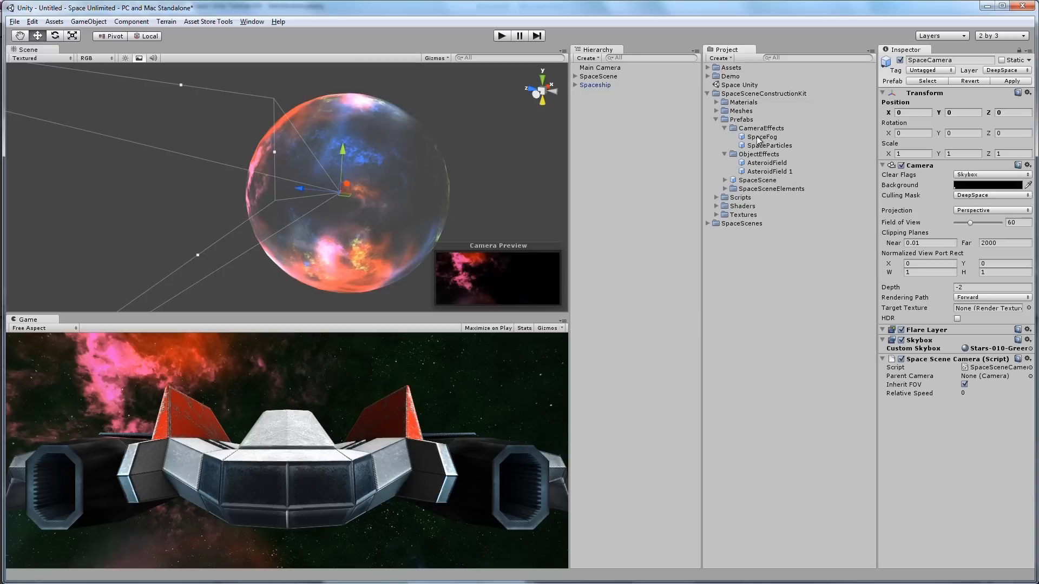
drag(758, 141, 598, 71)
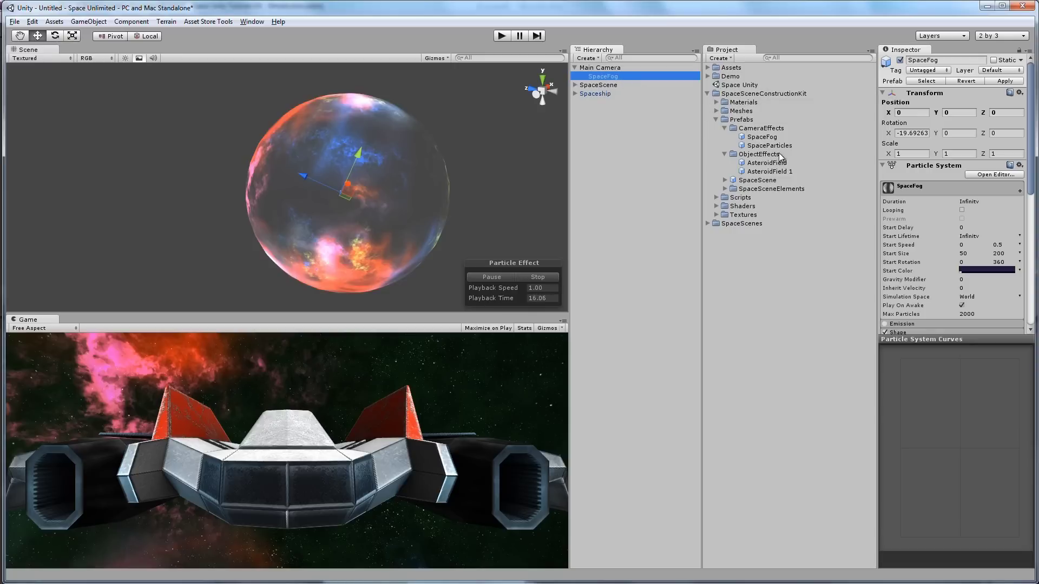
Attach SpaceParticles under the Main Camera beside SpaceFog and preview both effects in play mode
drag(781, 146, 605, 69)
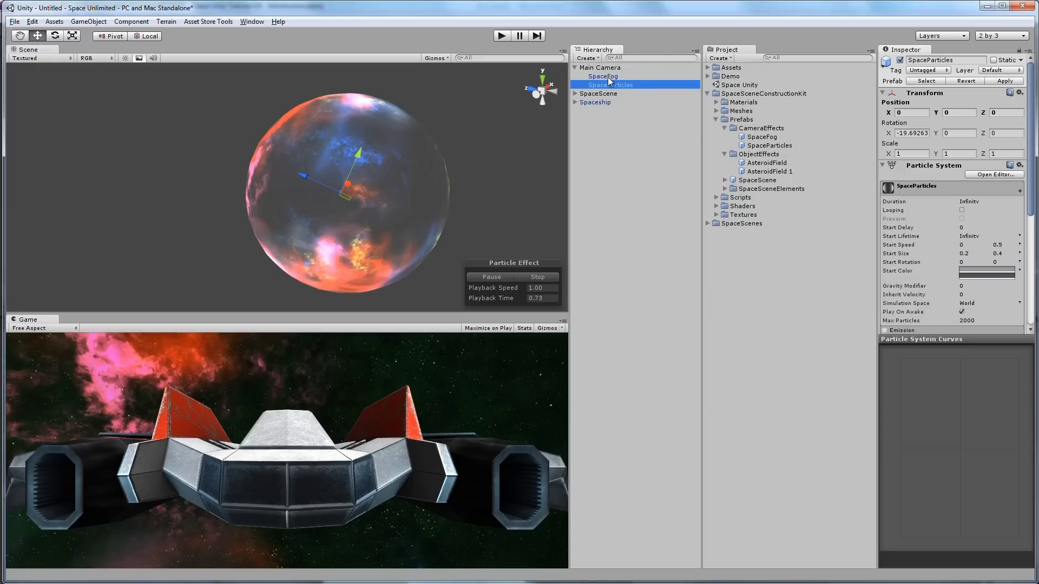
click(608, 76)
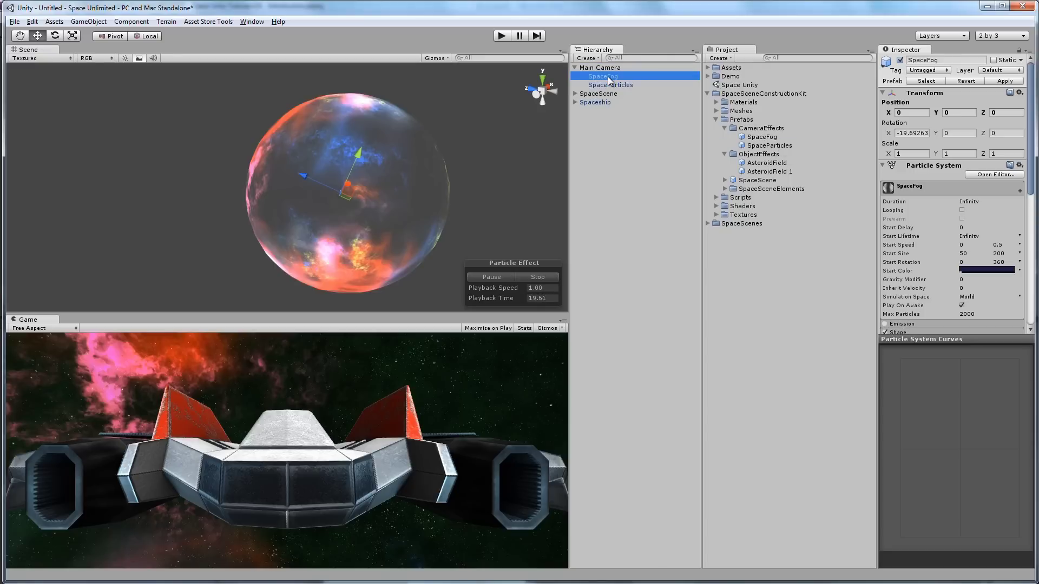
click(510, 35)
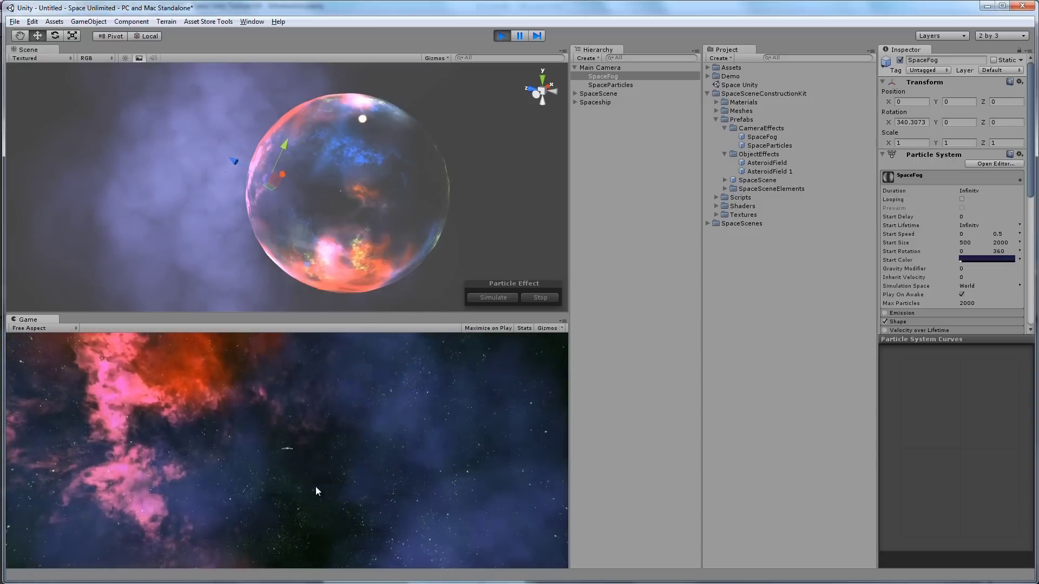
click(503, 36)
click(596, 68)
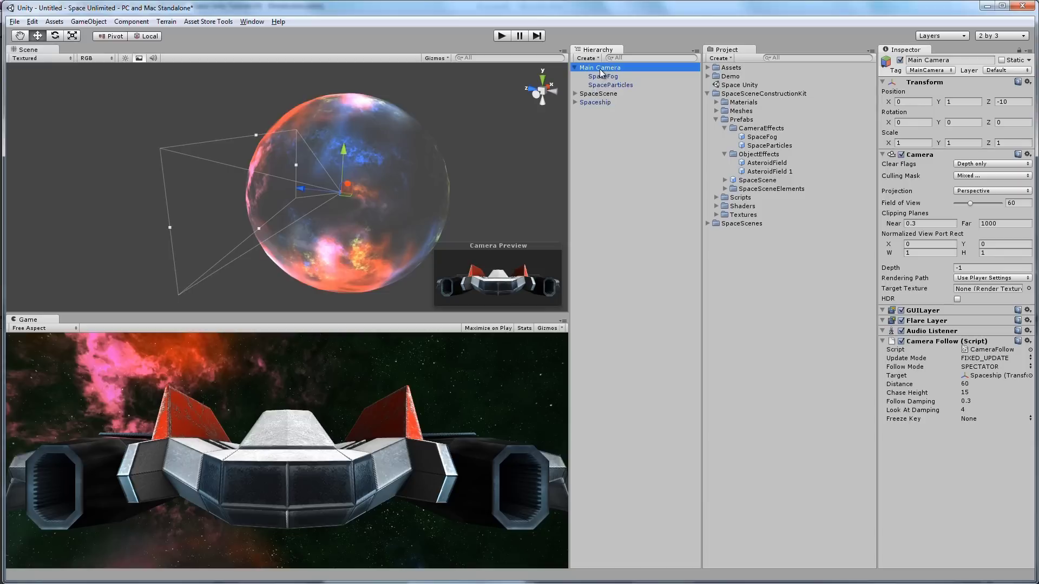
Set the Main Camera's Far clipping plane to 50000 and orbit the Scene view to check the frustum
click(1000, 223)
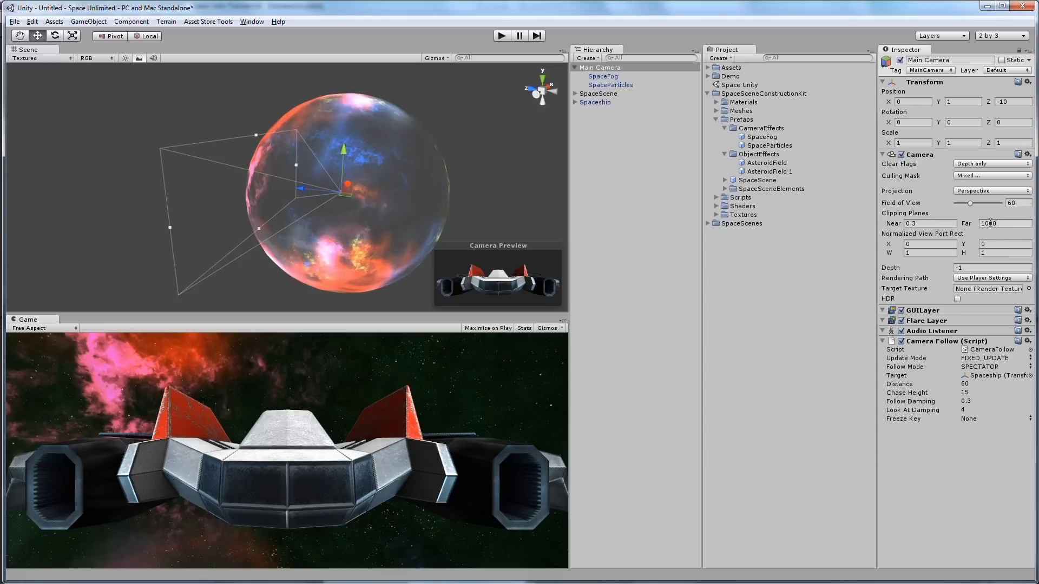
drag(964, 224, 968, 225)
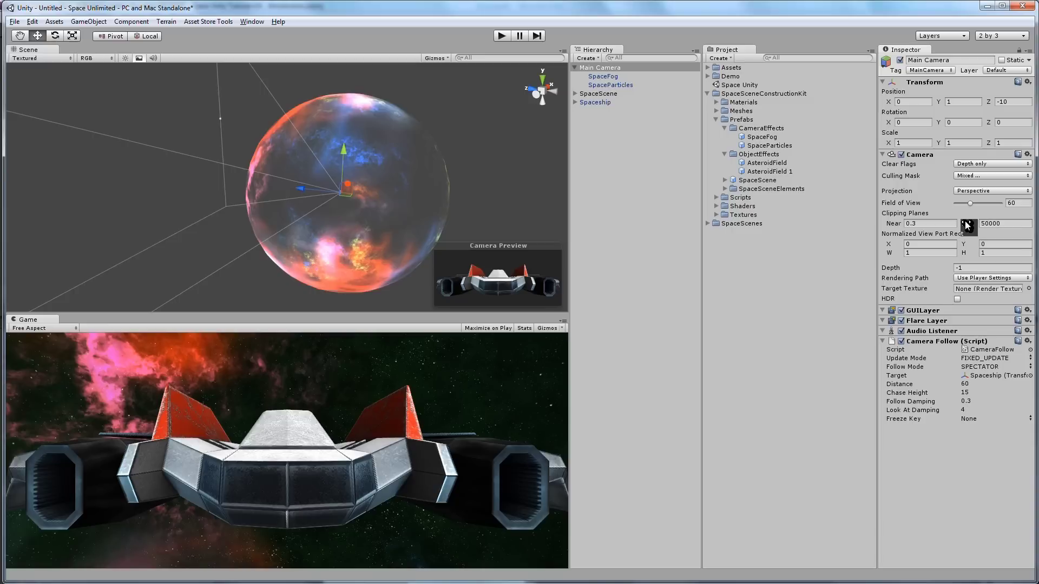
scroll(343, 190, down, 5)
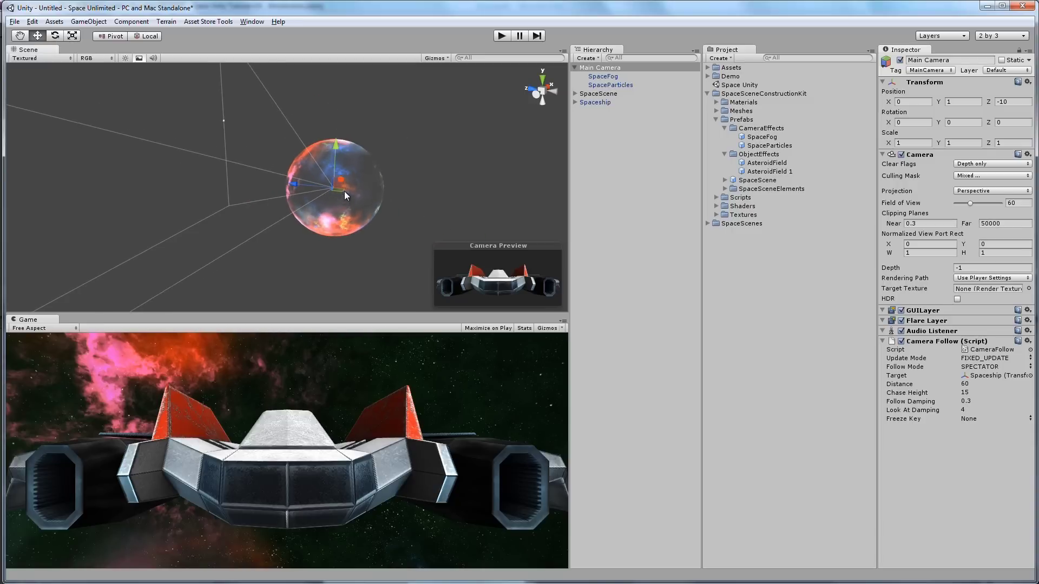
alt+drag(333, 193, 319, 154)
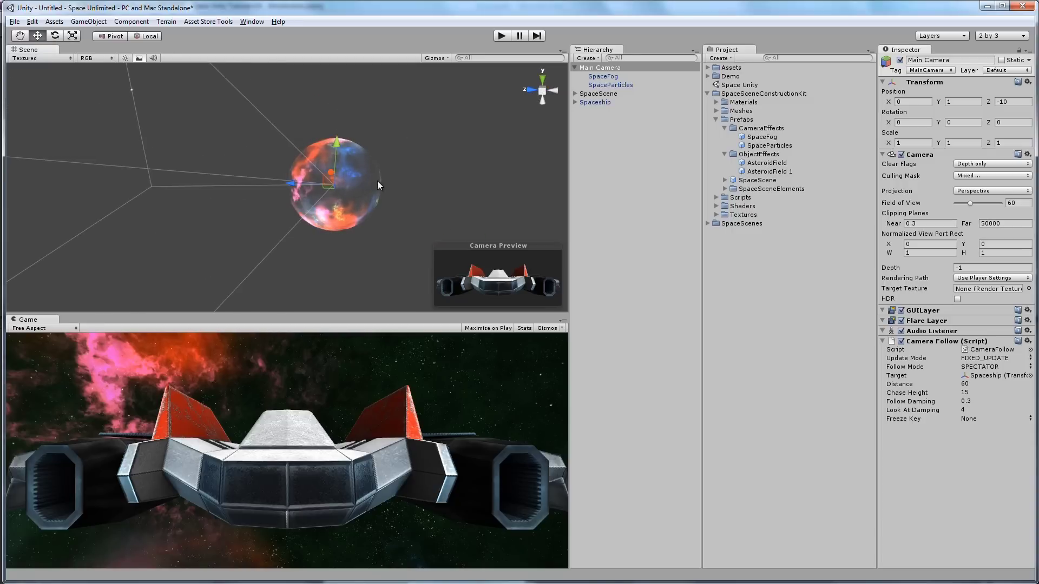
alt+drag(383, 212, 350, 217)
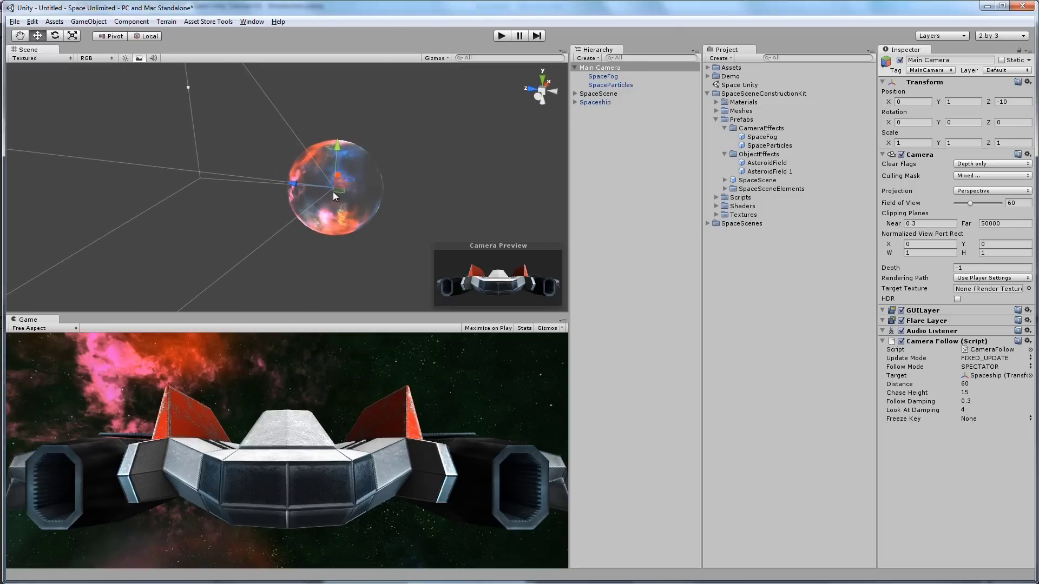
alt+drag(334, 215, 335, 189)
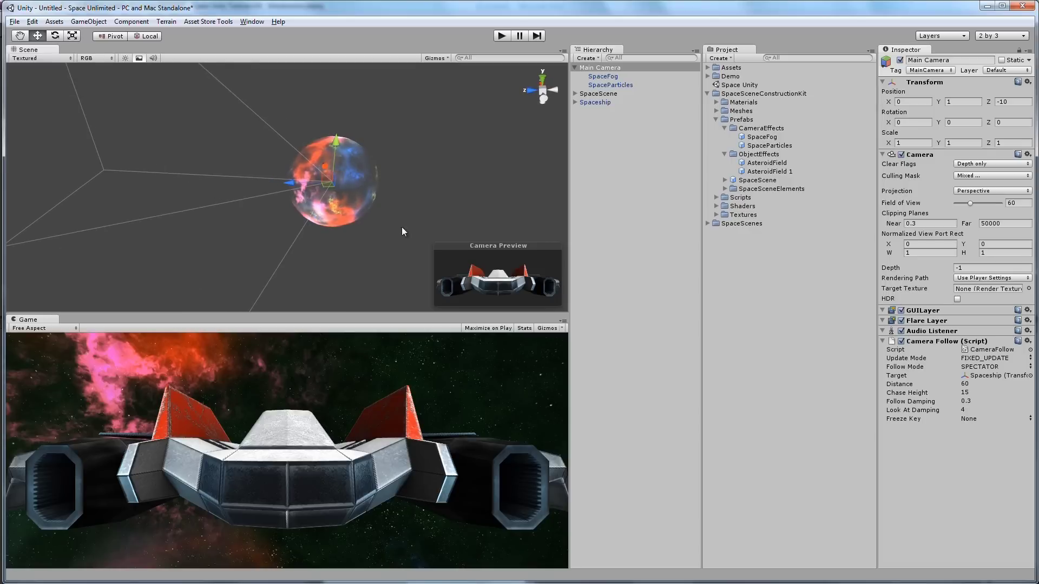
alt+drag(410, 238, 340, 210)
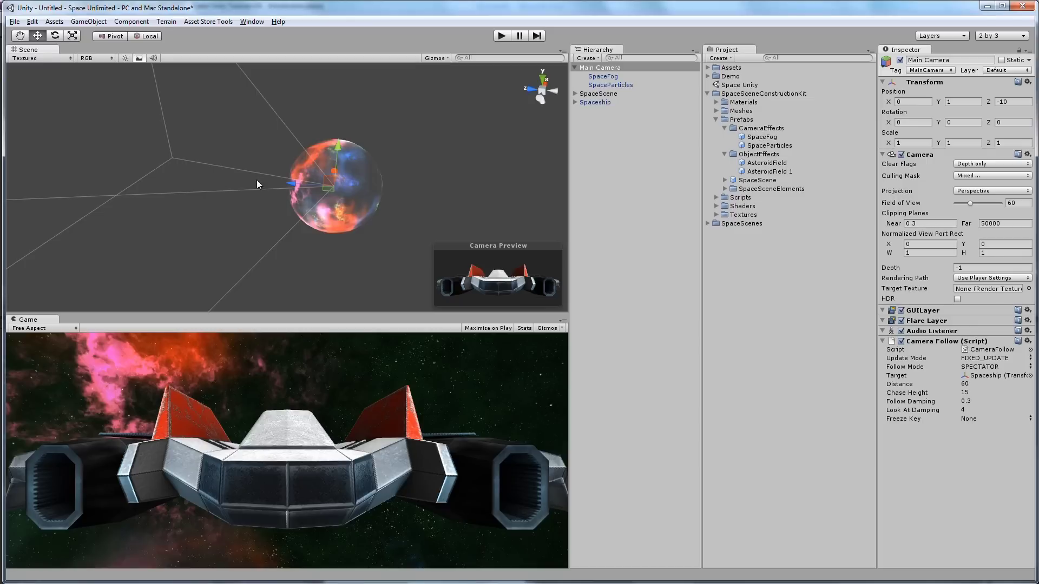
click(609, 75)
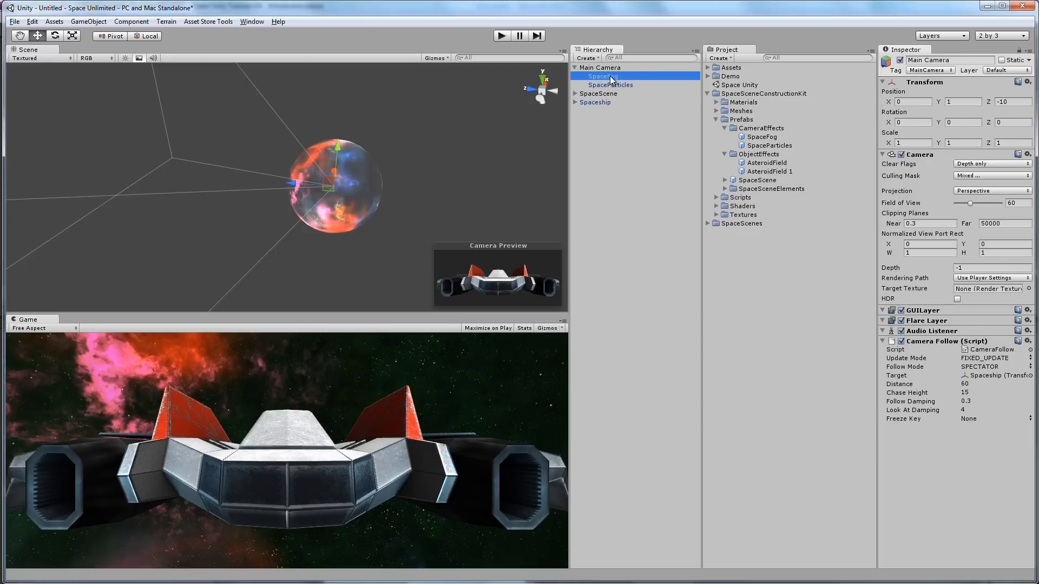
Play-test the full scene, then add the AsteroidField prefab from ObjectEffects as a top-level object
click(609, 69)
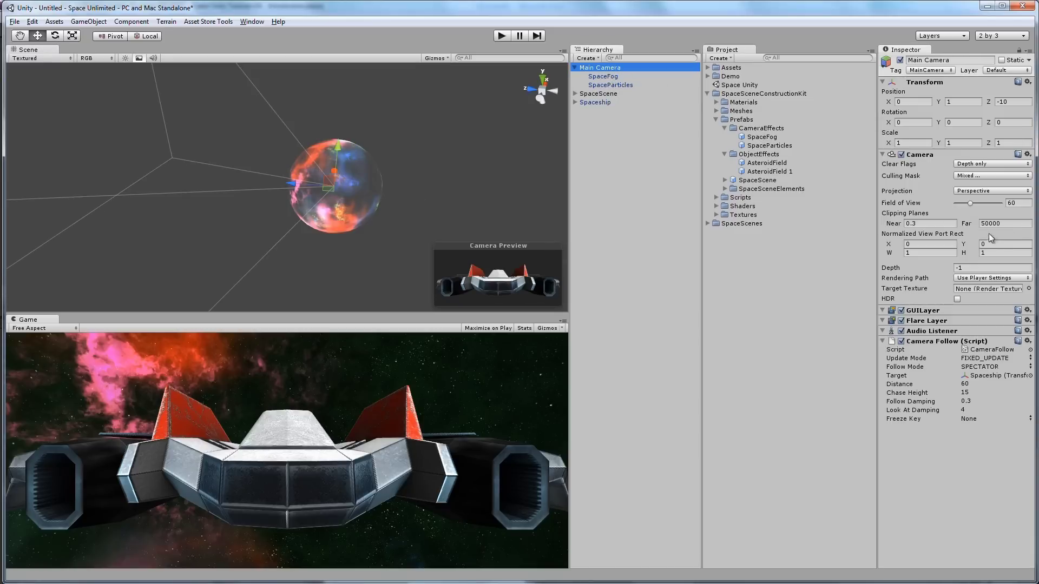
click(500, 37)
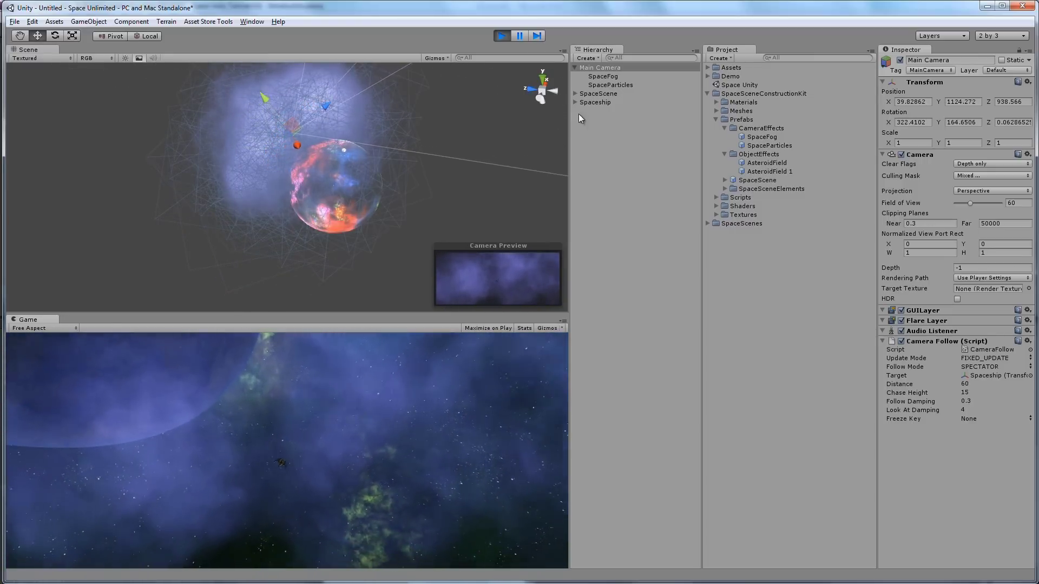
click(501, 36)
click(575, 101)
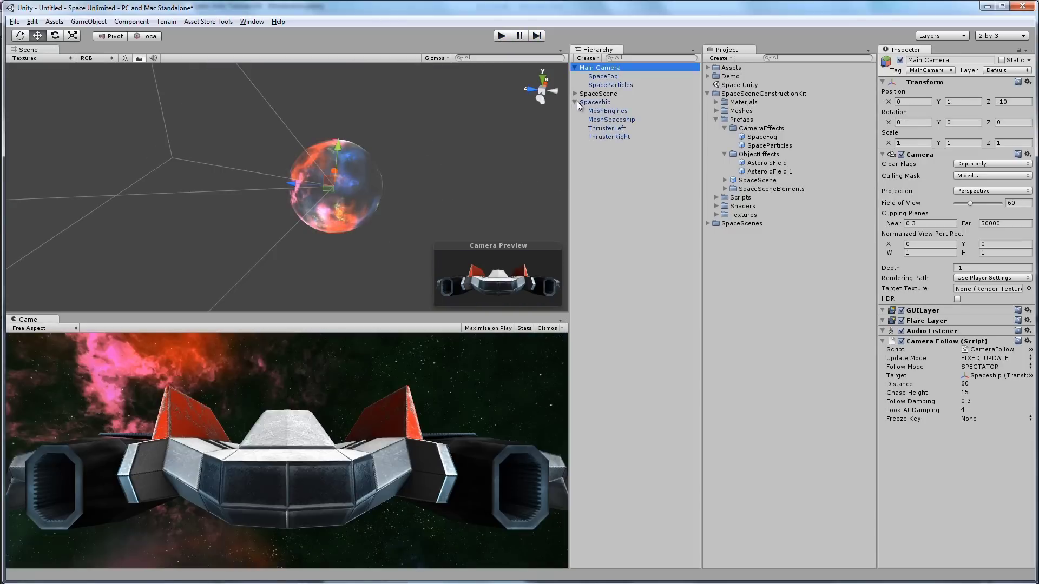
click(768, 163)
drag(788, 162, 614, 199)
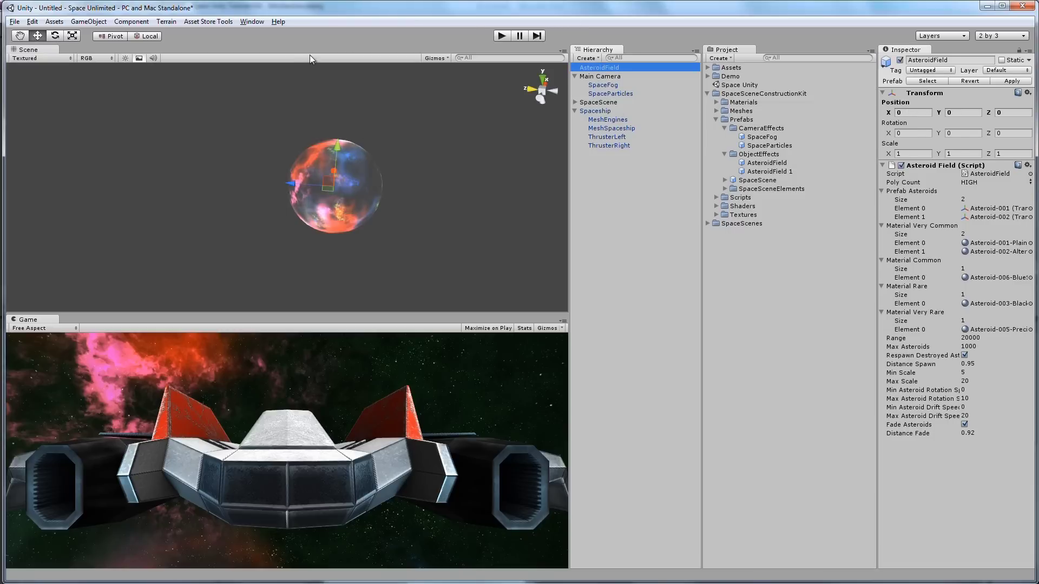
Preview the default asteroid field, then set Range to 2000 and Max Asteroids to 100
click(501, 36)
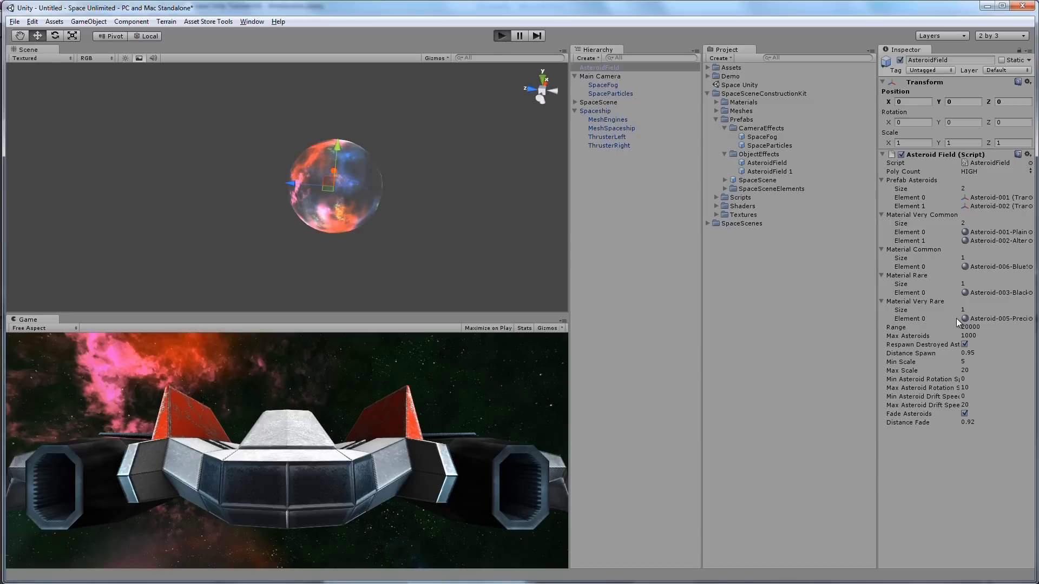
click(502, 37)
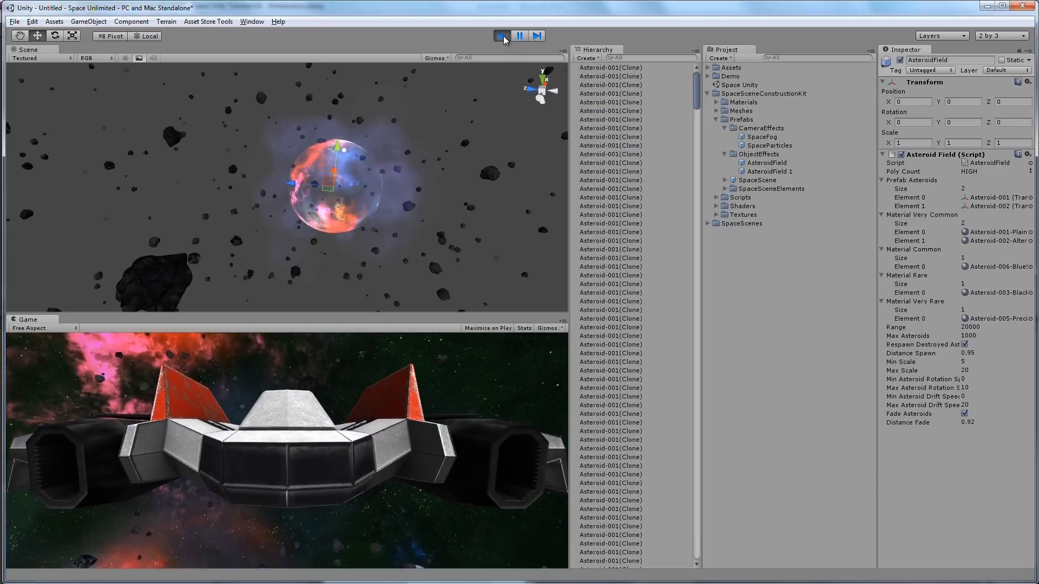
scroll(337, 187, down, 6)
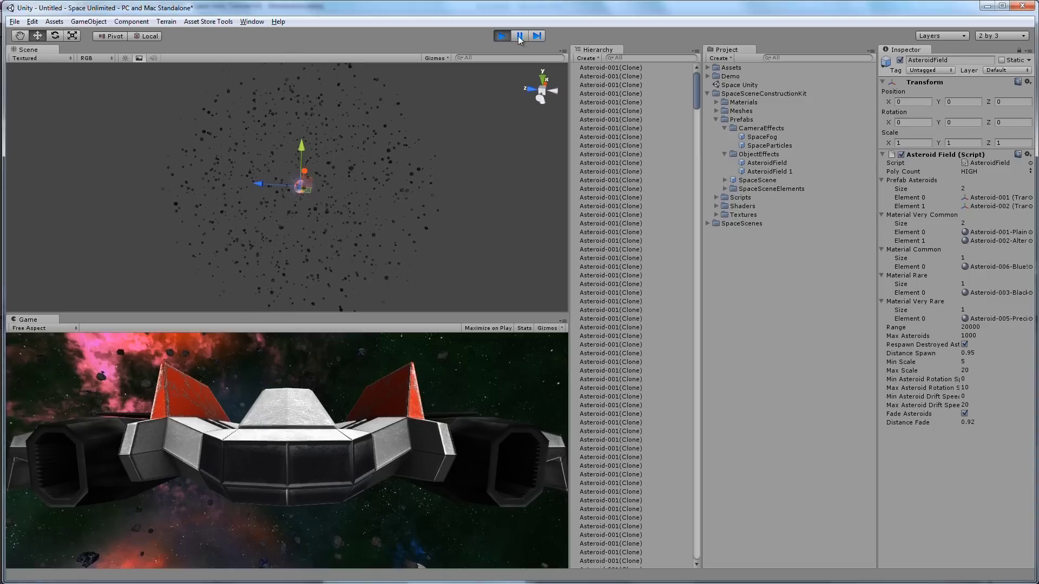
click(501, 35)
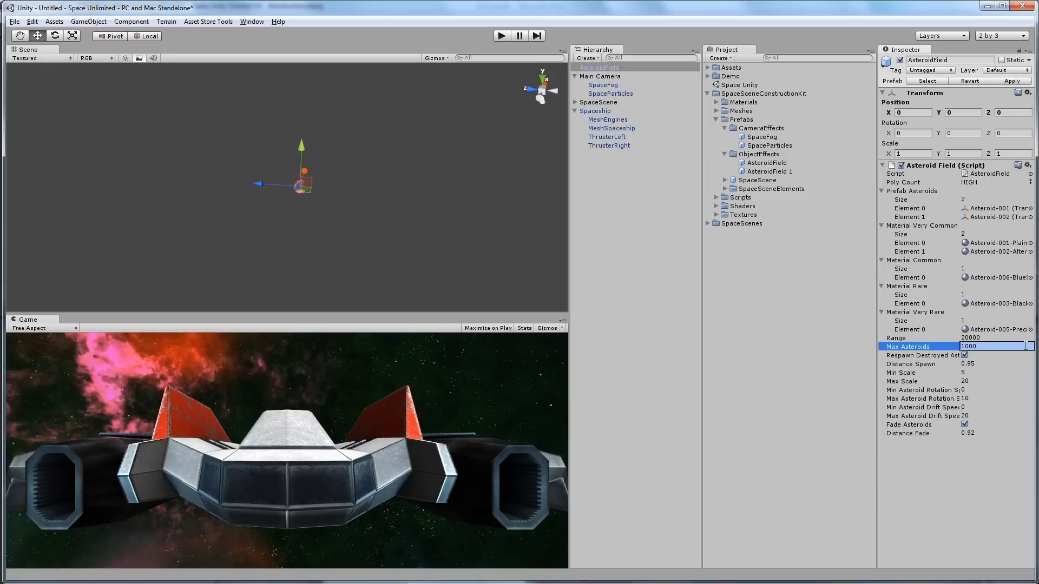
key(shift+Tab)
Run the smaller asteroid field, fly the ship forward into it, and stop
click(502, 37)
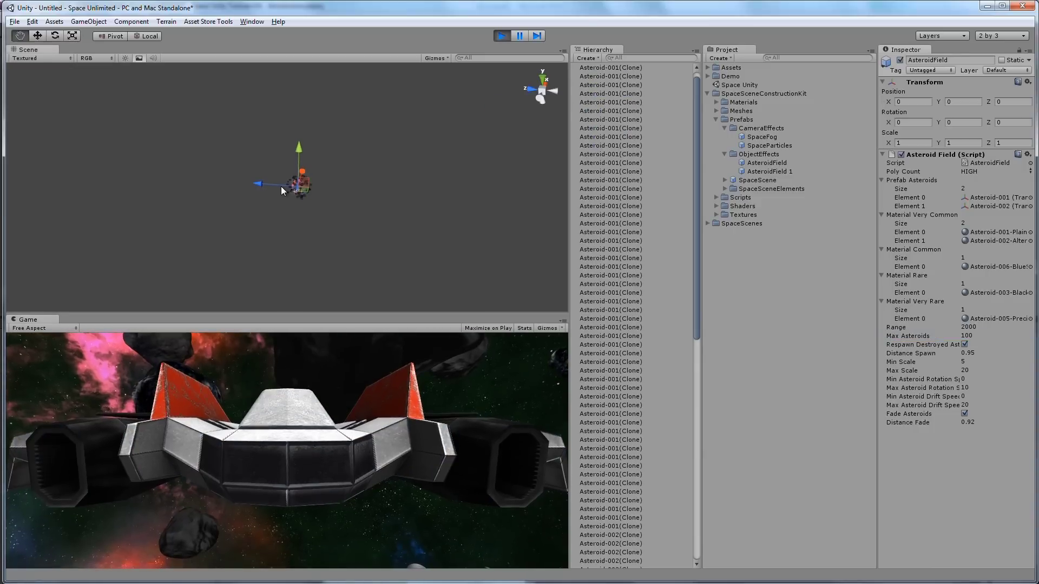
scroll(365, 217, up, 2)
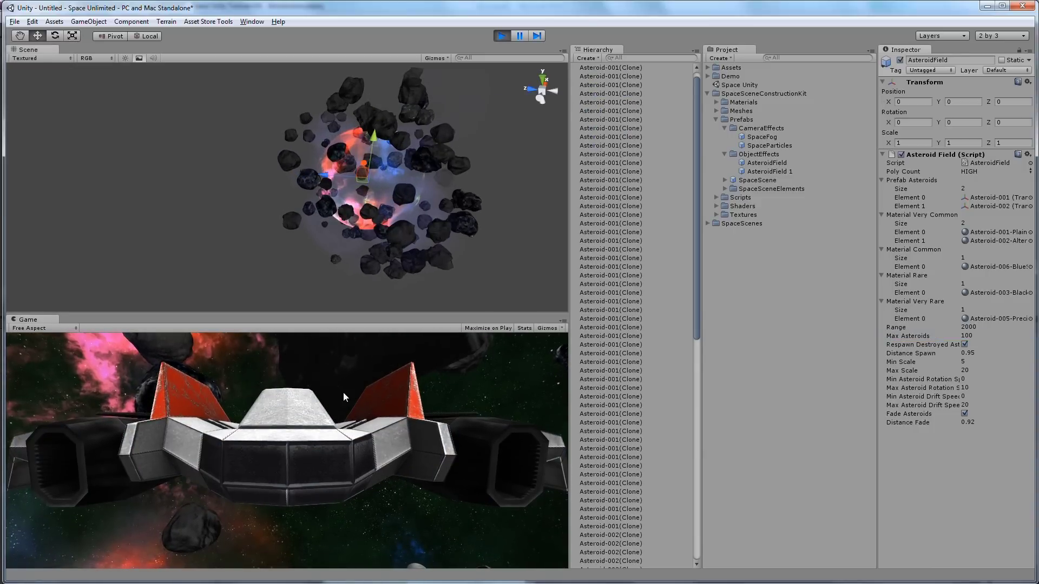
key(w)
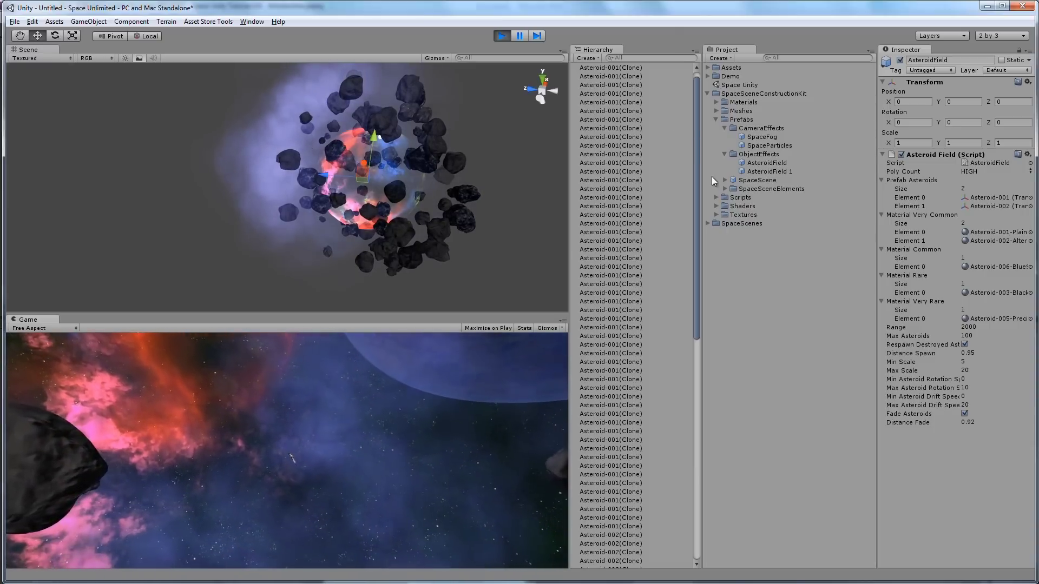
key(ctrl+p)
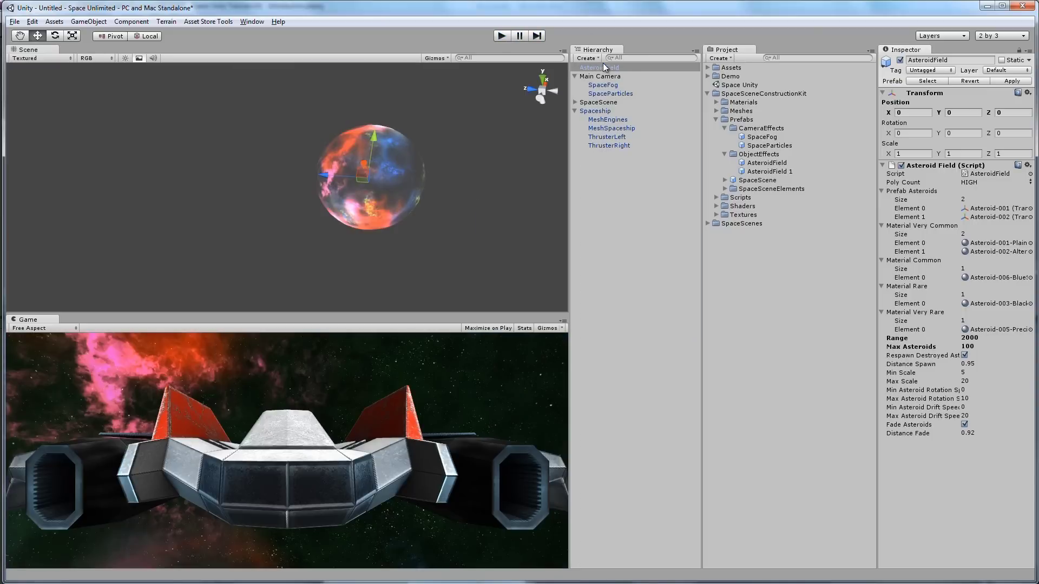
Test-run the asteroid field, parent AsteroidField under Spaceship, then test-run again and stop
click(501, 35)
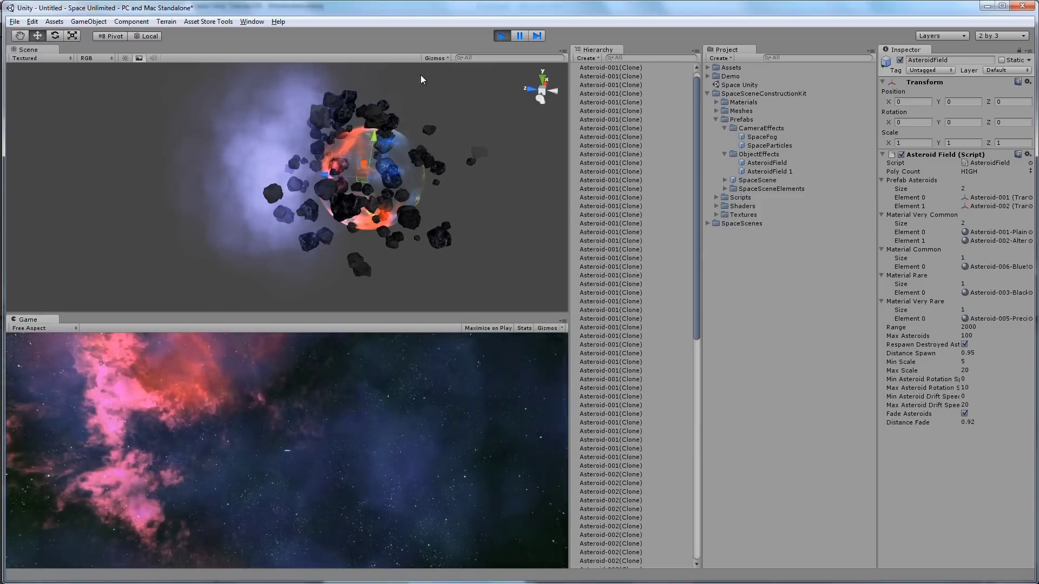
click(500, 35)
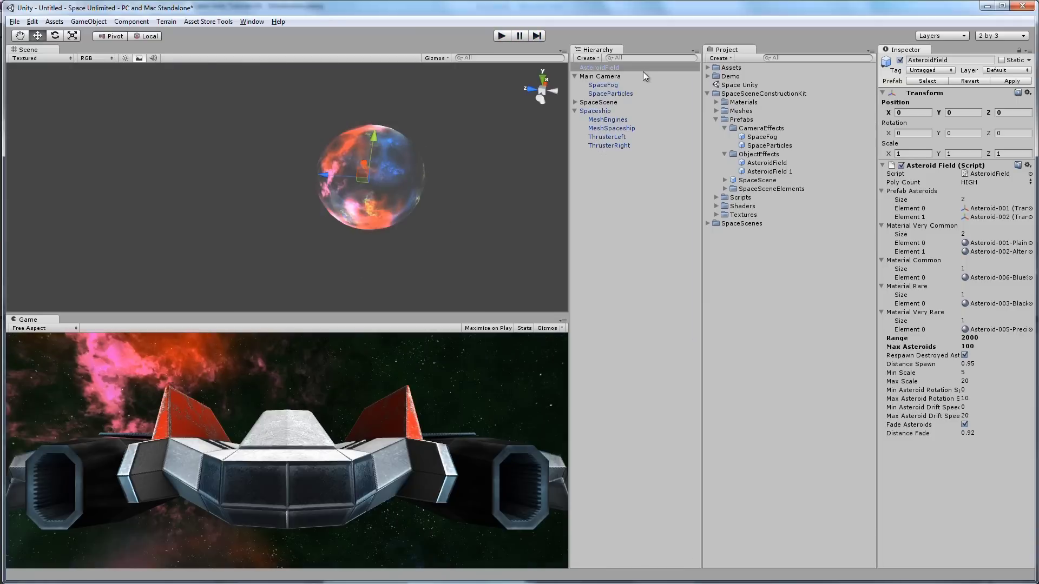
drag(606, 68, 606, 116)
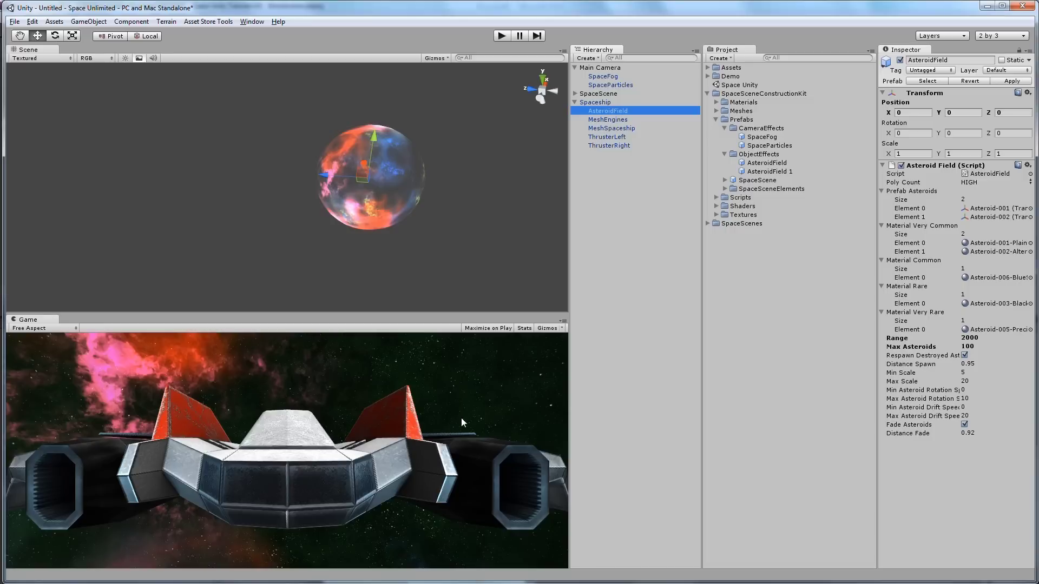
click(503, 36)
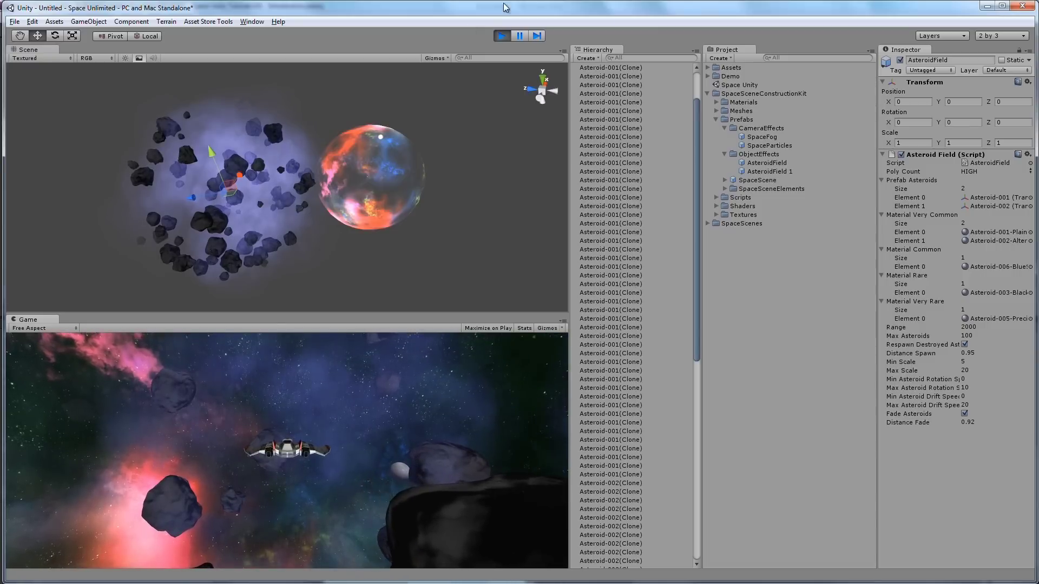
click(502, 36)
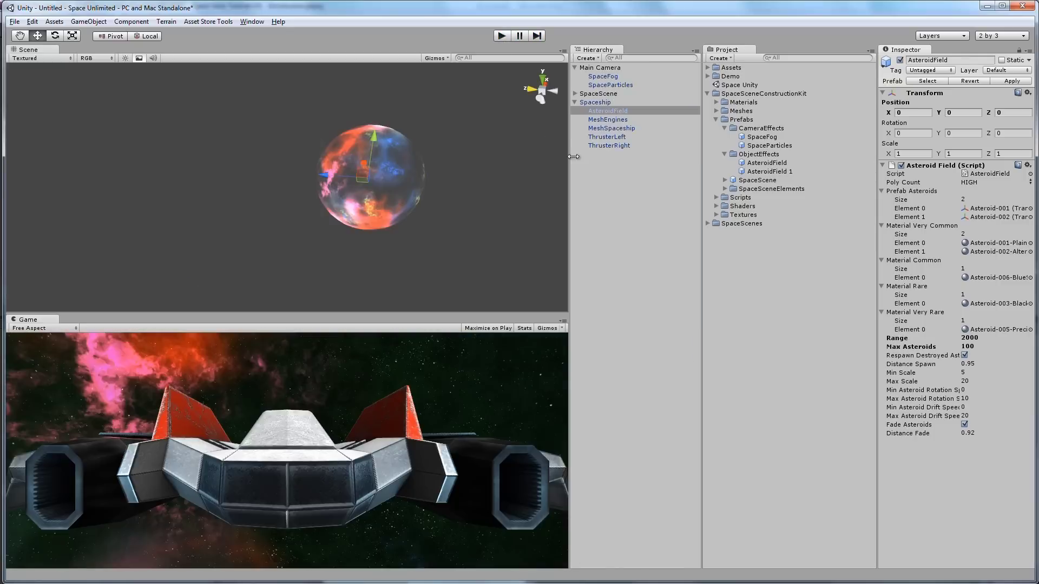
Revert Range to the prefab's 20000 and Max Asteroids to 1000
right_click(905, 337)
click(958, 345)
right_click(911, 346)
click(953, 353)
Test-run the scene with the full-size asteroid field, then stop play
click(502, 36)
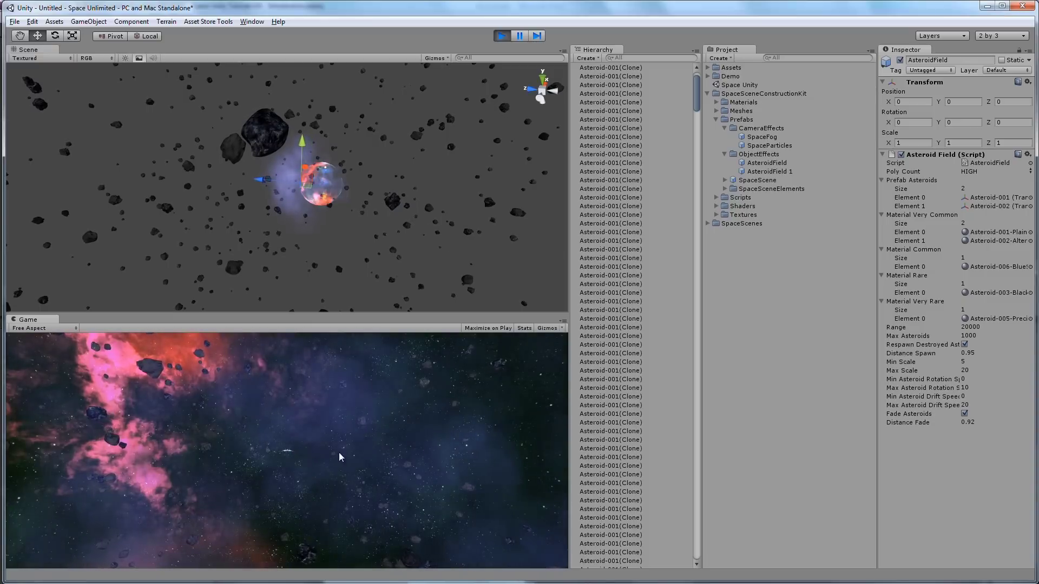
scroll(325, 255, down, 6)
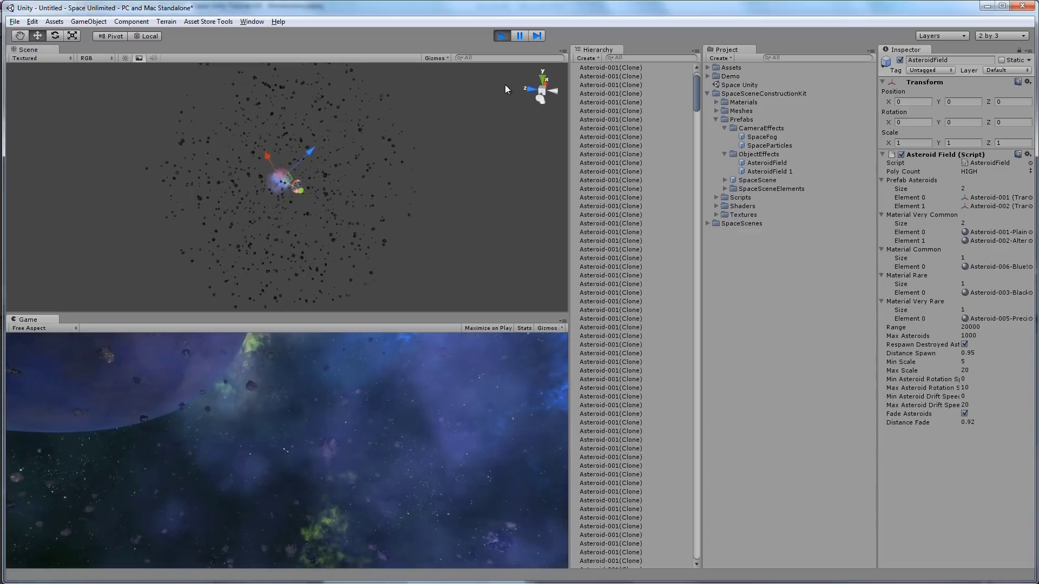
click(502, 34)
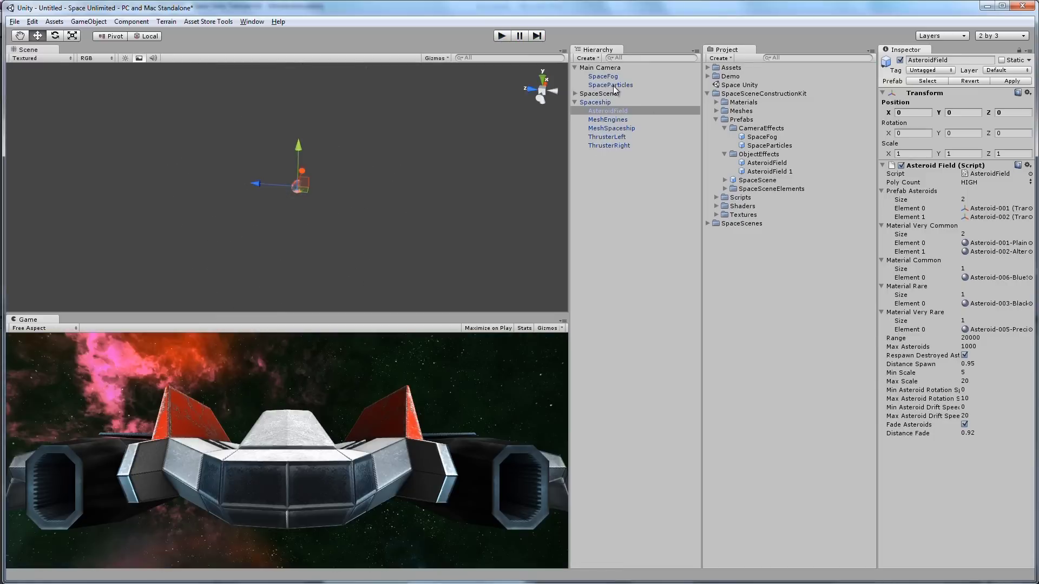
Select Main Camera to show its Camera Follow settings and run the scene
click(602, 68)
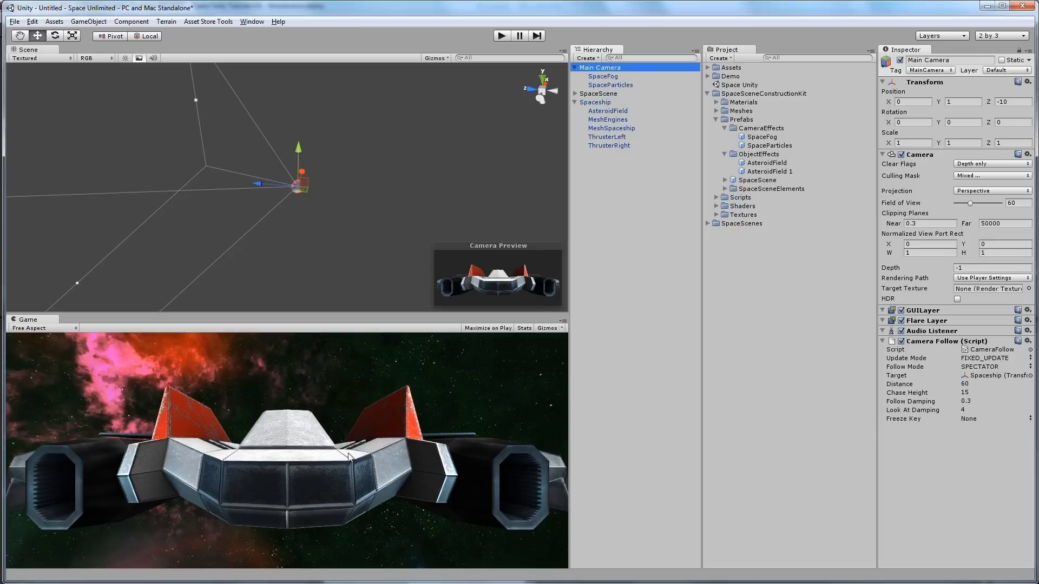
click(500, 36)
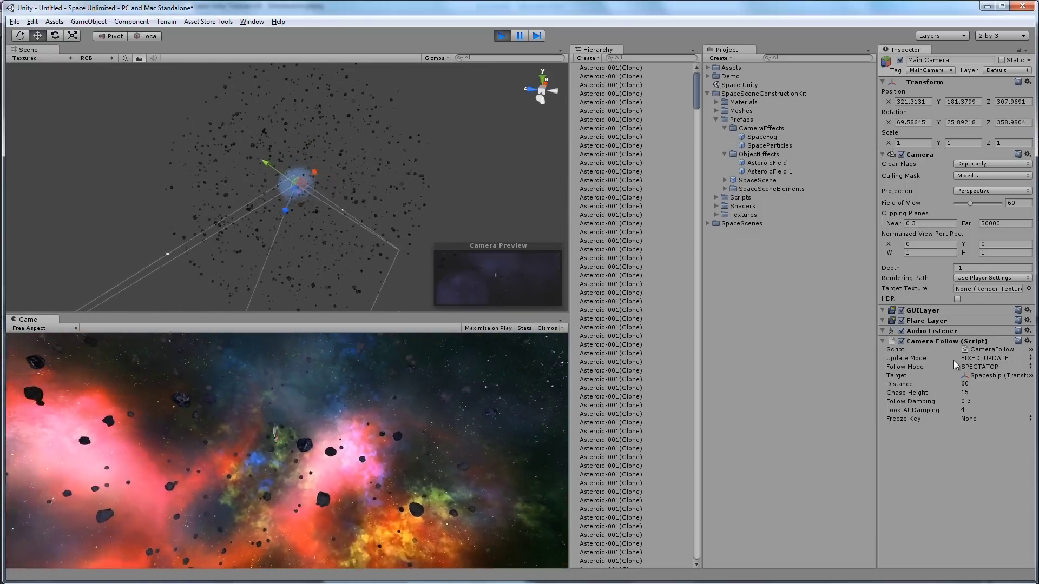
While playing, set Camera Follow to CHASE, Distance 30, Chase Height 6, then stop play
click(982, 367)
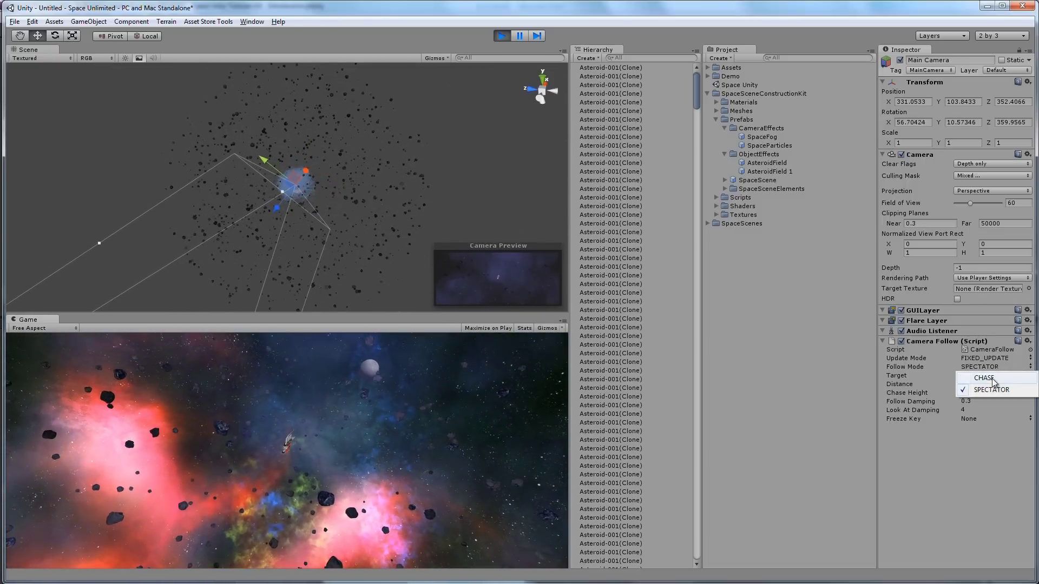
click(974, 379)
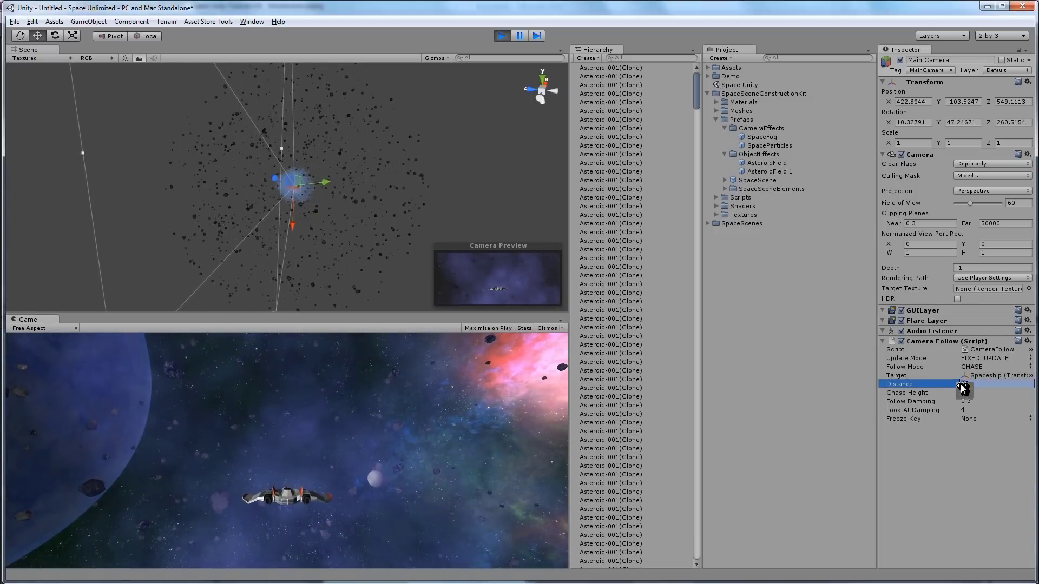
text(40)
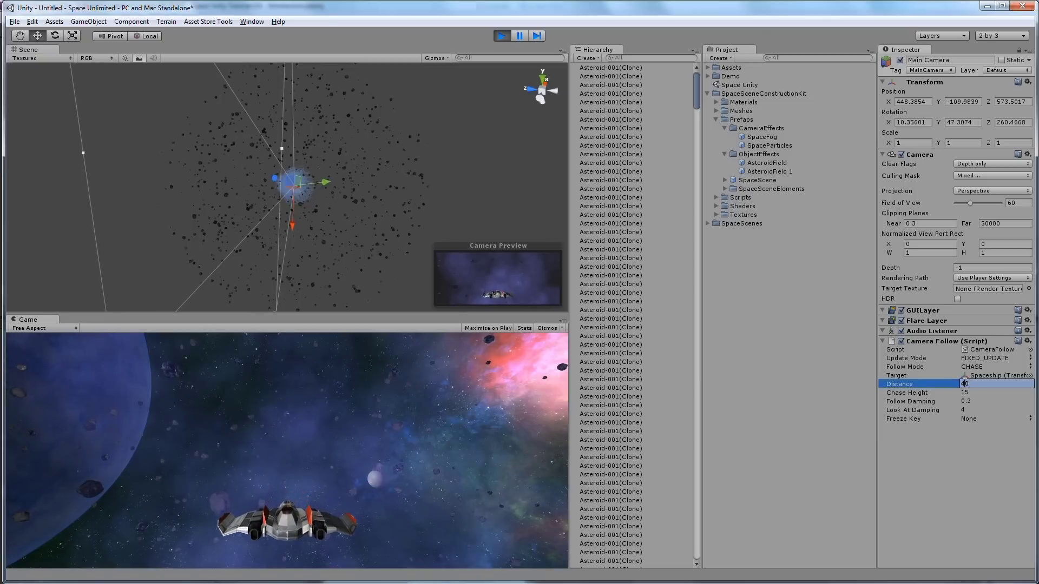
drag(956, 390, 958, 390)
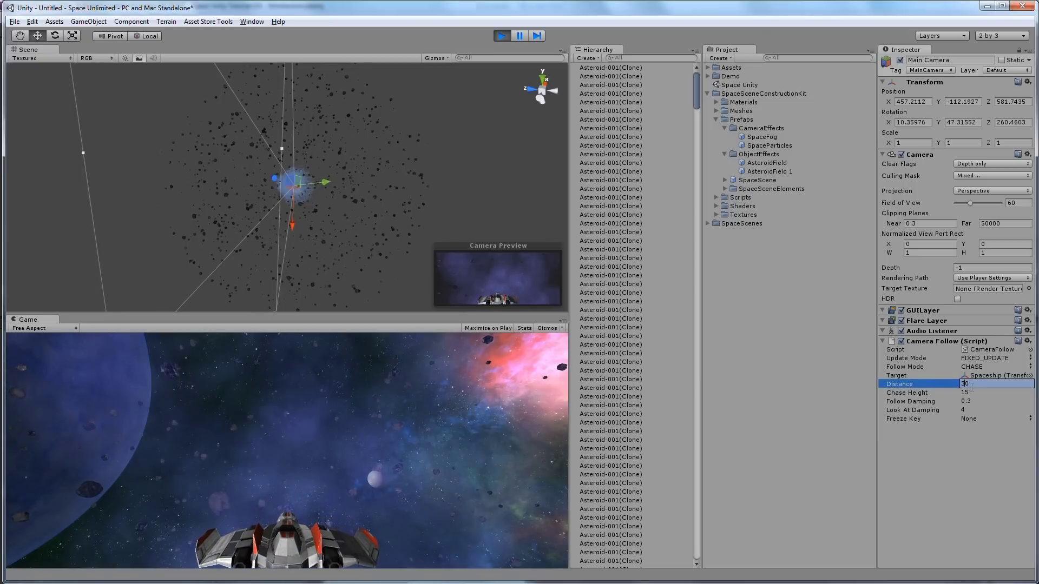
click(963, 392)
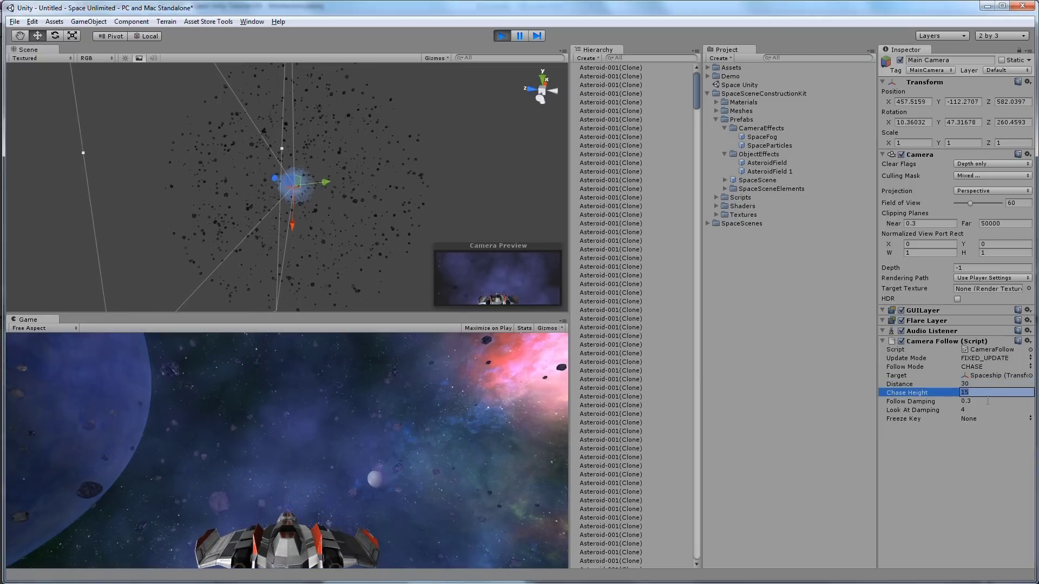
text(6)
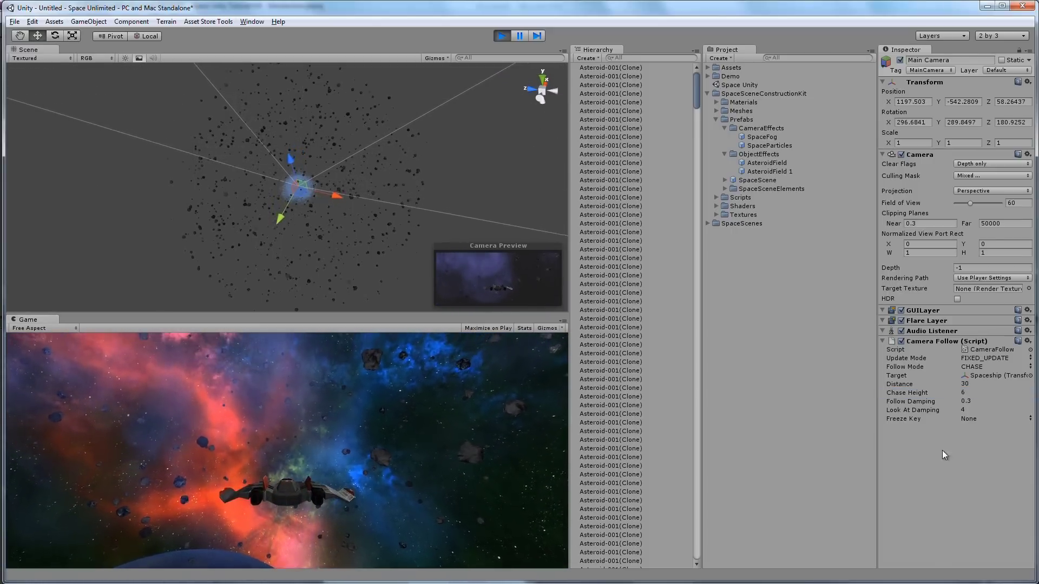
click(502, 39)
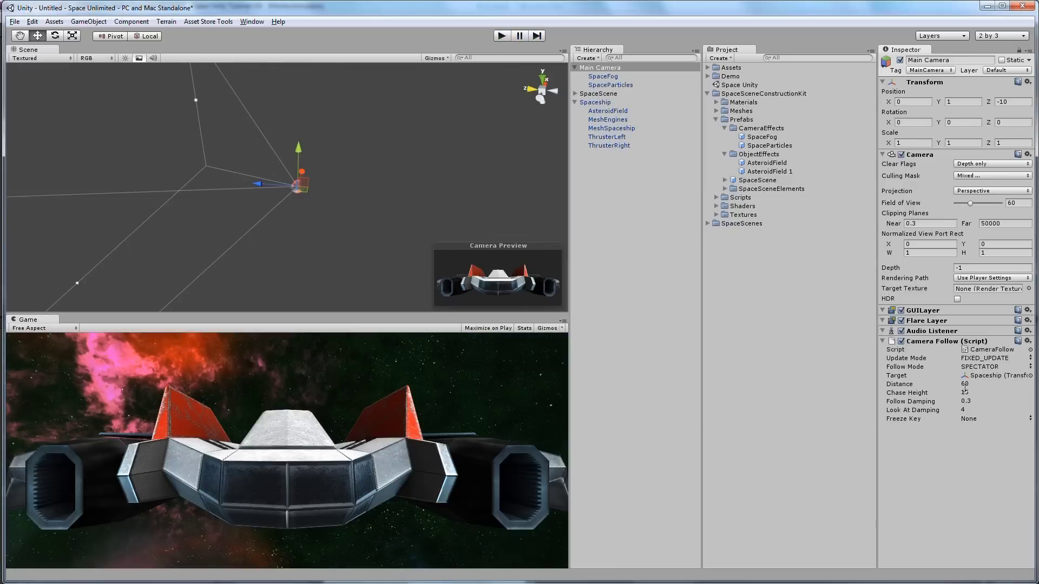